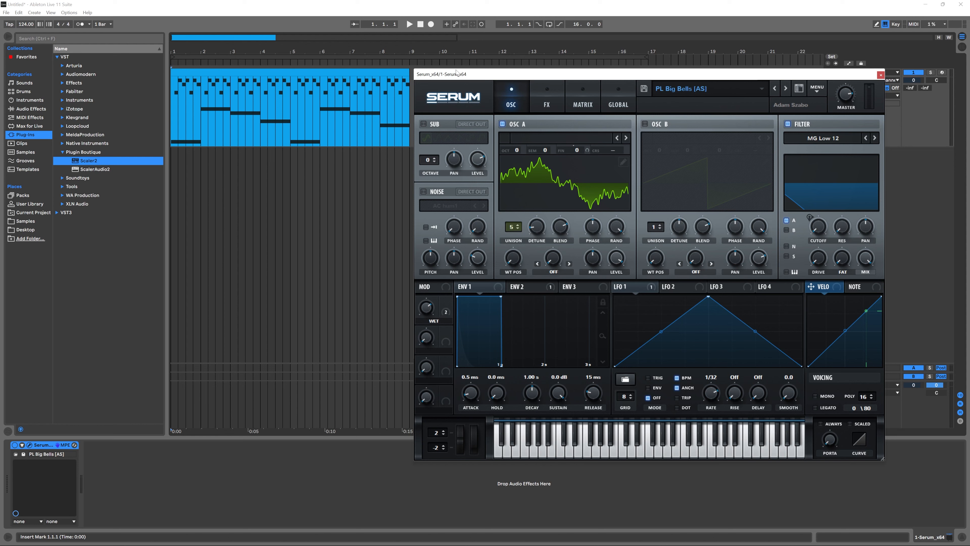
- Play the existing Serum clip from bar 1 through its eight bars to hear the melody and bass
{"action": "left_click", "coordinate": [266, 74]}
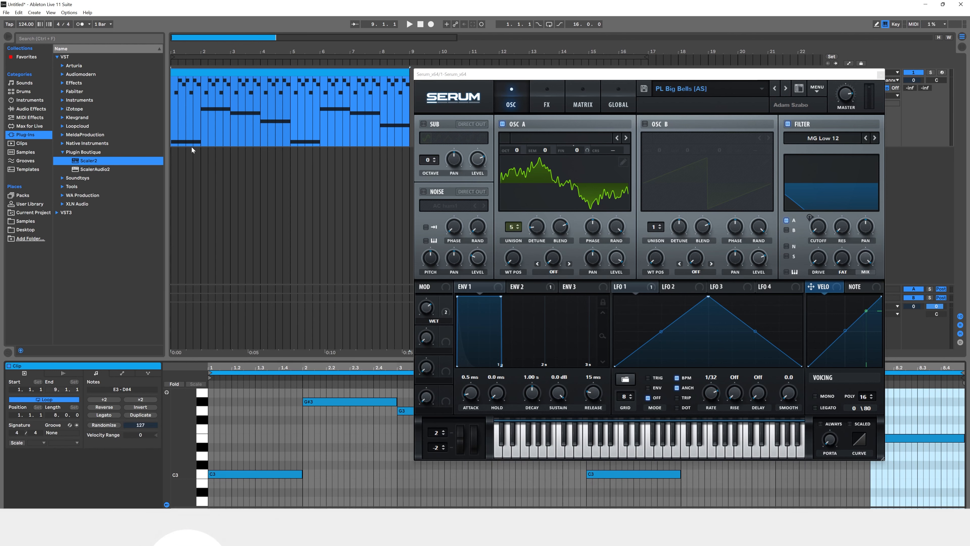
{"action": "left_click", "coordinate": [171, 125]}
{"action": "left_click", "coordinate": [172, 121]}
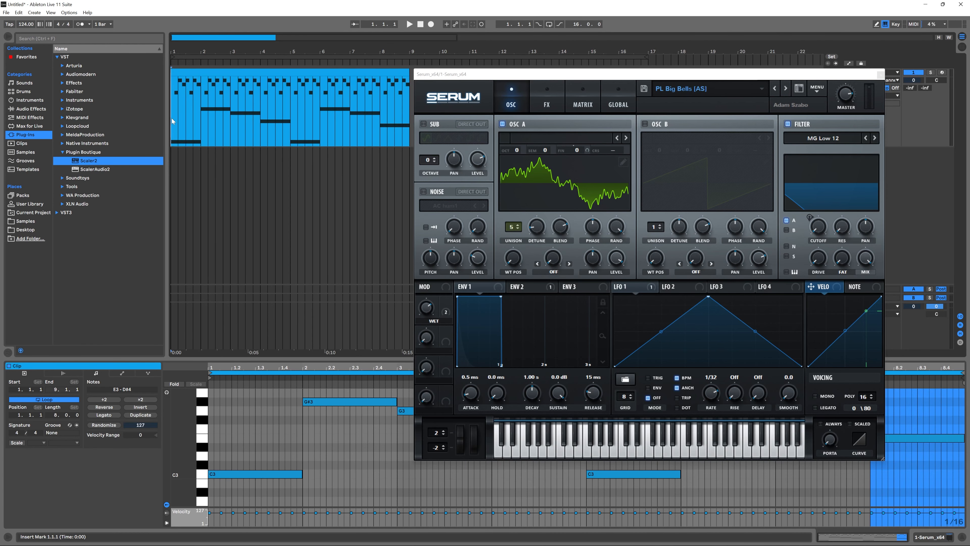
{"action": "key", "text": "space"}
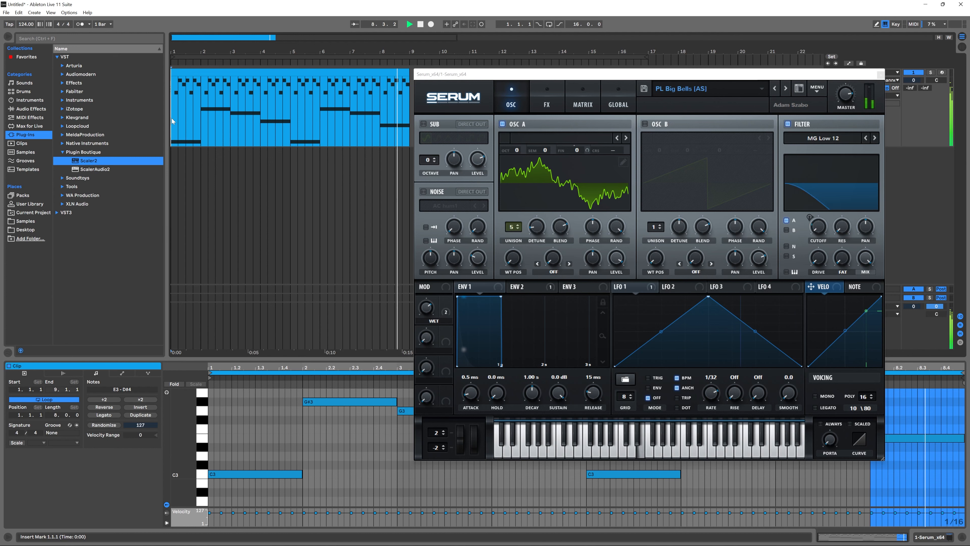
{"action": "key", "text": "space"}
- Close the Serum window, load Scaler2 on a new track below the Serum track, and switch its Felt Piano sound off
{"action": "mouse_move", "coordinate": [838, 76]}
{"action": "left_mouse_down"}
{"action": "mouse_move", "coordinate": [779, 54]}
{"action": "mouse_move", "coordinate": [850, 81]}
{"action": "mouse_move", "coordinate": [839, 76]}
{"action": "left_mouse_up"}
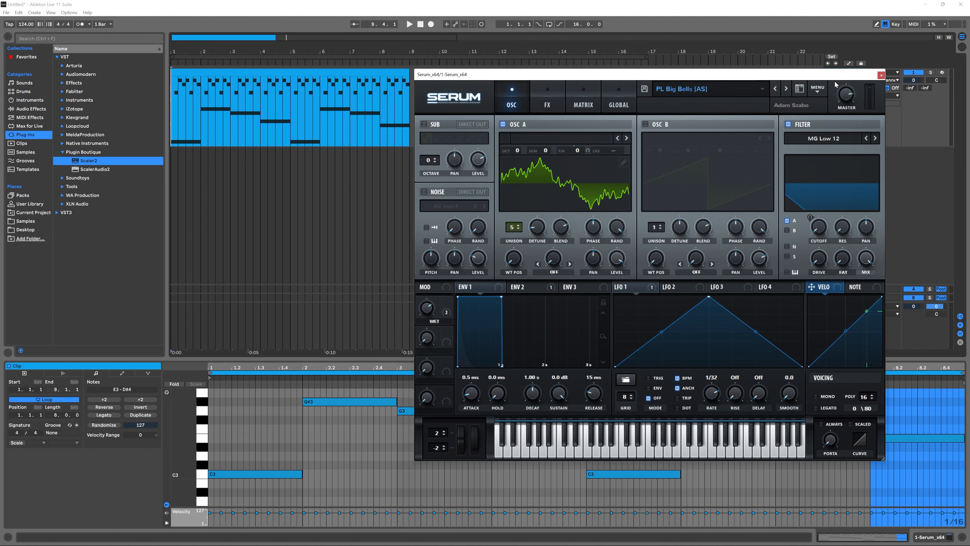
{"action": "left_click", "coordinate": [880, 75]}
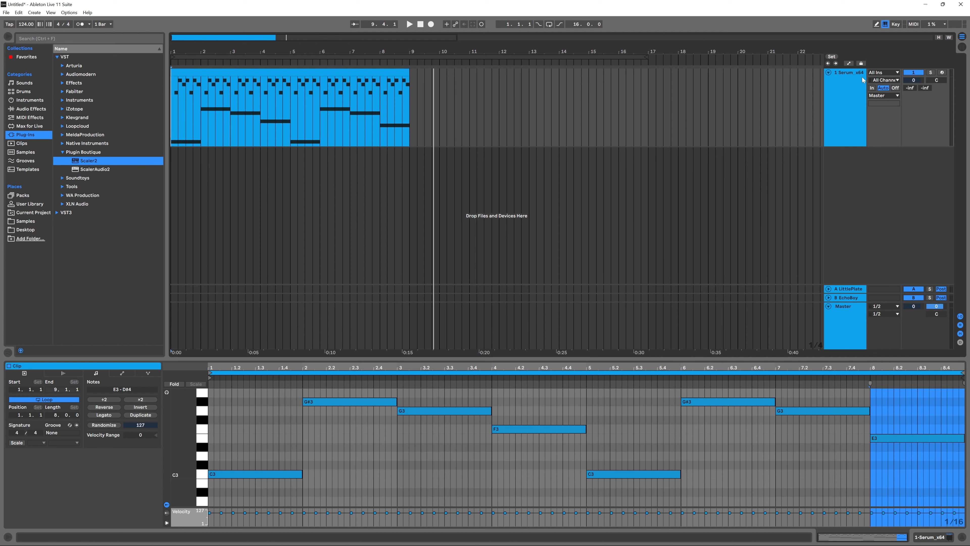
{"action": "left_click_drag", "start_coordinate": [88, 161], "coordinate": [874, 178]}
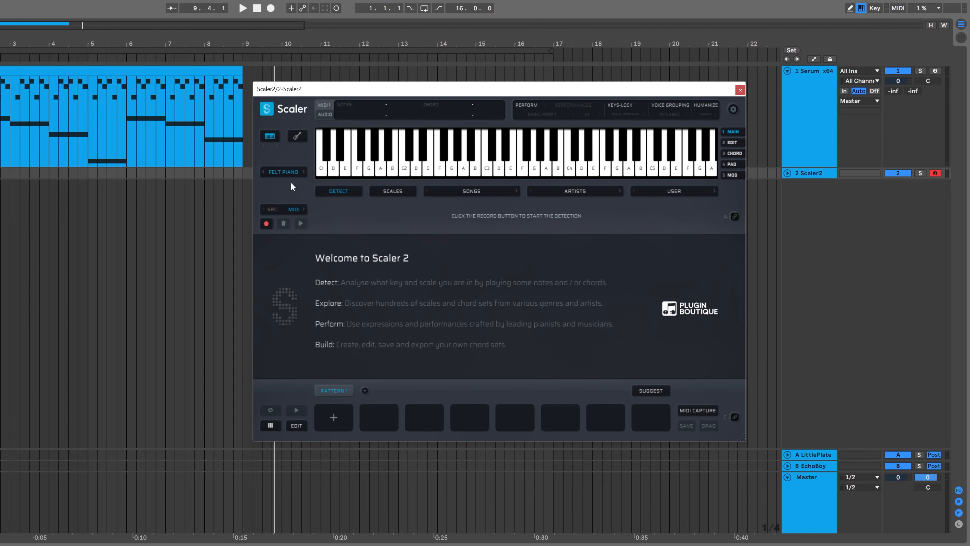
{"action": "left_click", "coordinate": [281, 171]}
{"action": "left_click", "coordinate": [289, 128]}
- Expand the Scaler2 track, set its MIDI input to 1-Serum x64, and set its monitoring to In
{"action": "left_click", "coordinate": [787, 173]}
{"action": "left_click_drag", "start_coordinate": [811, 221], "coordinate": [811, 279]}
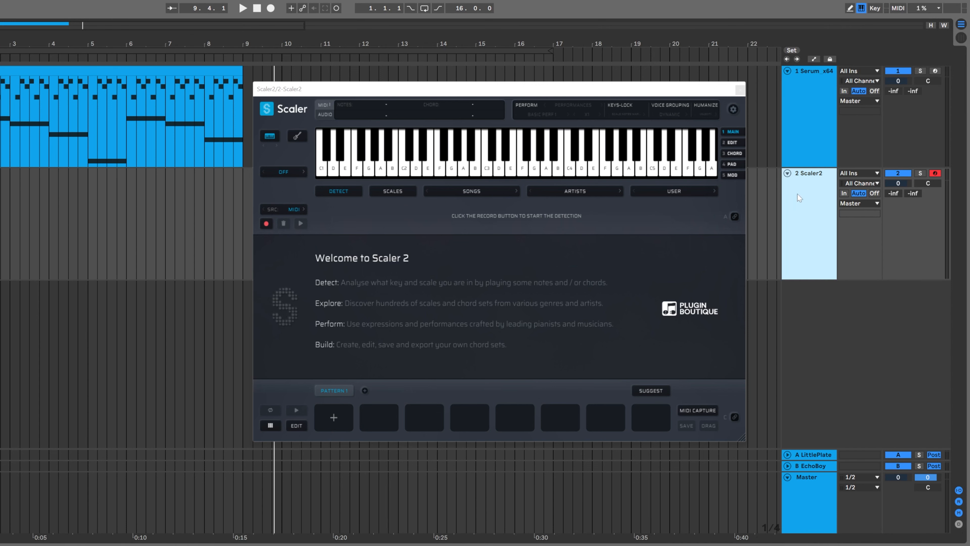
{"action": "left_click", "coordinate": [854, 173]}
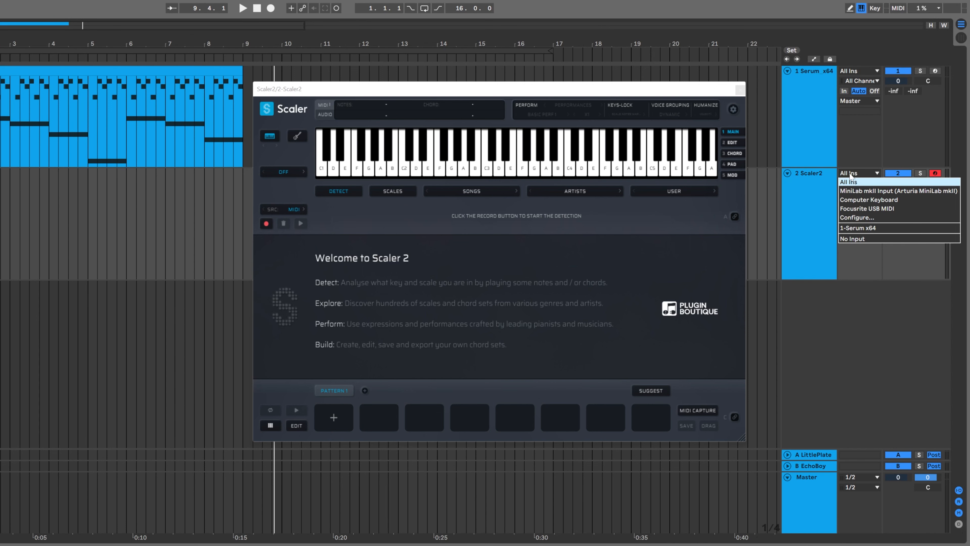
{"action": "left_click", "coordinate": [866, 228]}
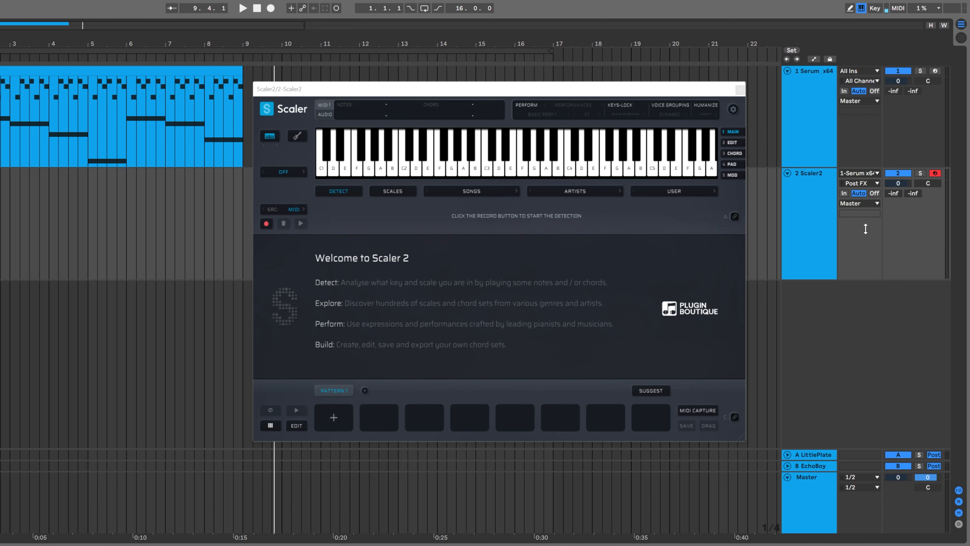
{"action": "left_click", "coordinate": [844, 193]}
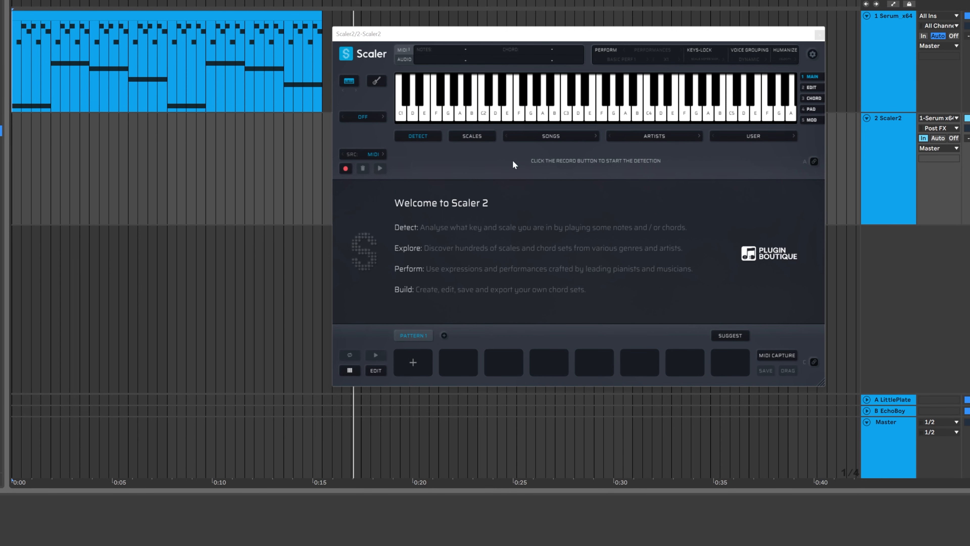
- Start Scaler's MIDI detection, play the Serum clip from bar 1, and review the detected chords
{"action": "key", "text": "Home"}
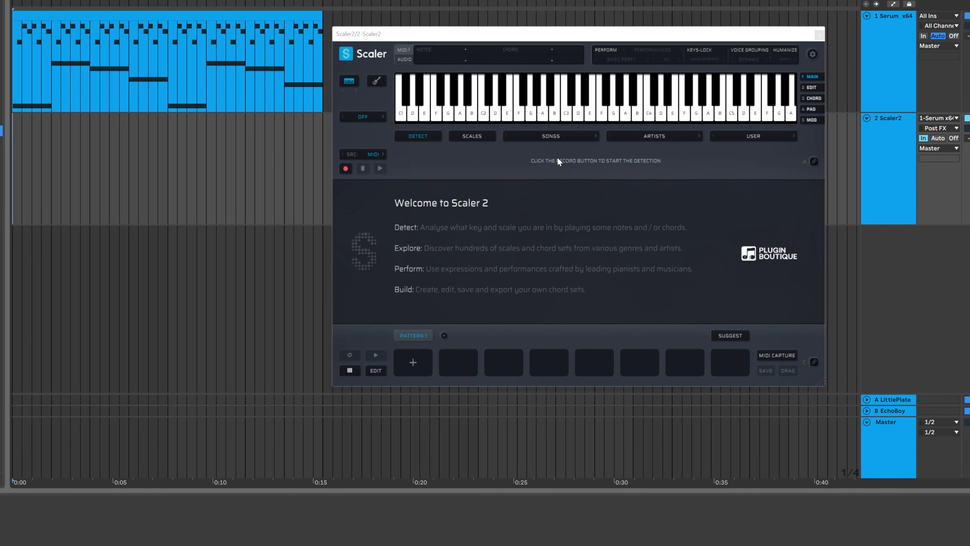
{"action": "left_click", "coordinate": [344, 170]}
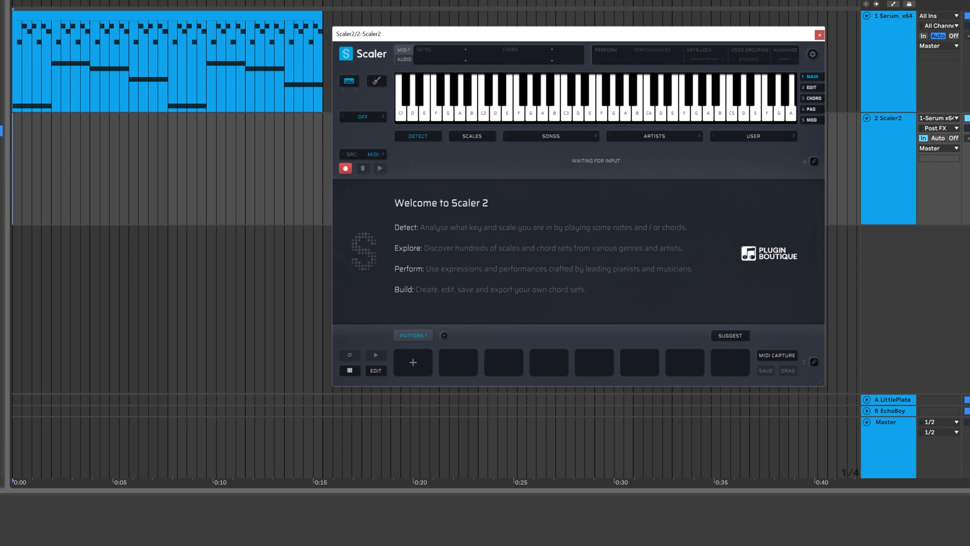
{"action": "key", "text": "space"}
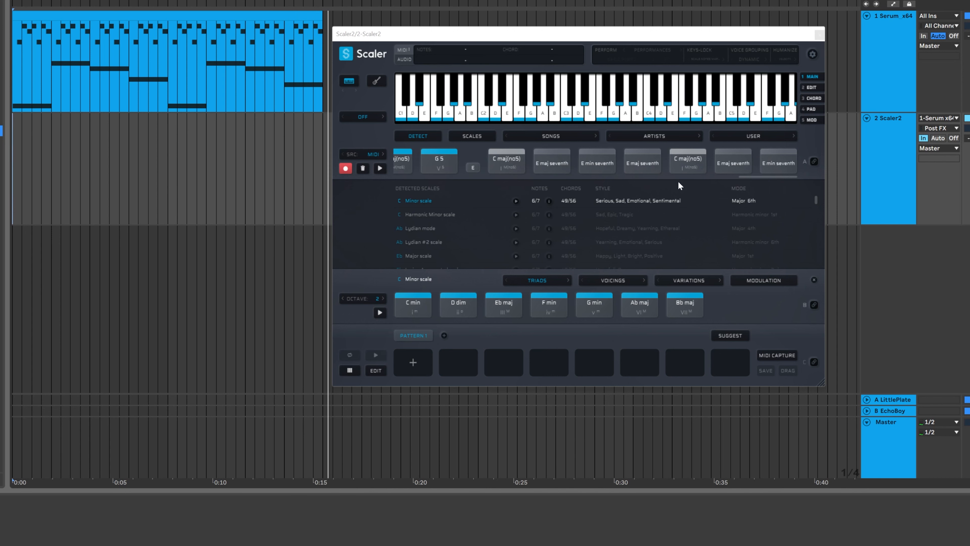
{"action": "left_click_drag", "start_coordinate": [757, 176], "coordinate": [792, 179]}
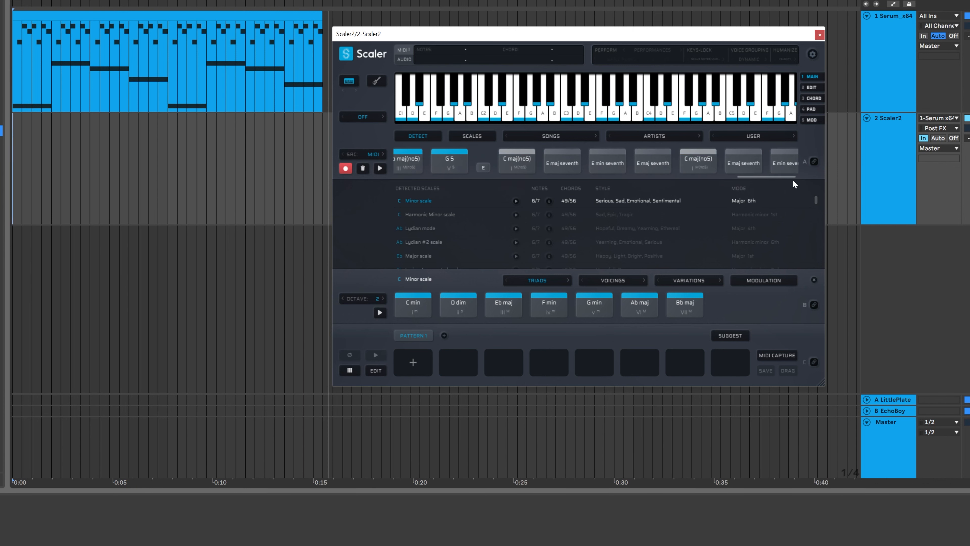
{"action": "left_click", "coordinate": [458, 165]}
{"action": "left_click", "coordinate": [478, 167]}
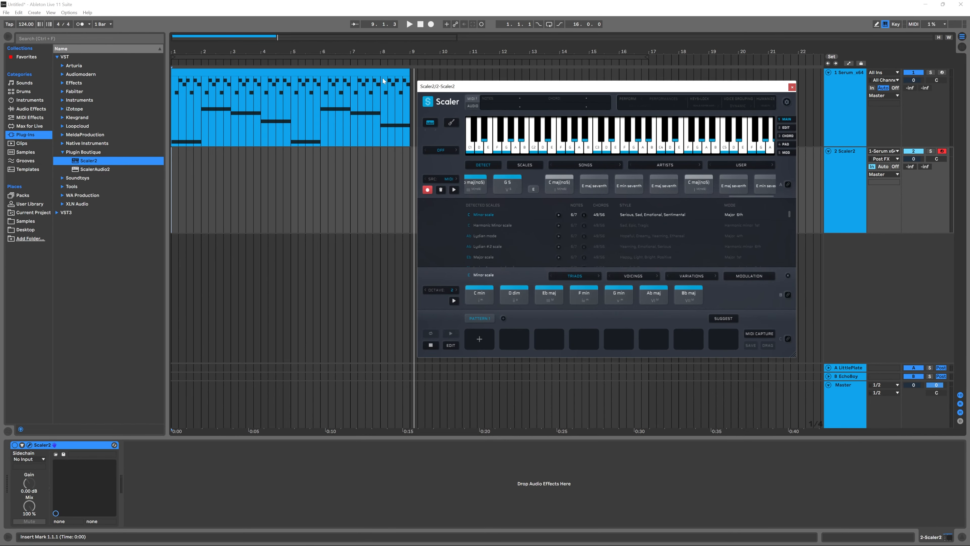
- Open the Serum clip and compare its bass note in bar 8 with Scaler's keyboard and the detected E chords
{"action": "double_click", "coordinate": [373, 69]}
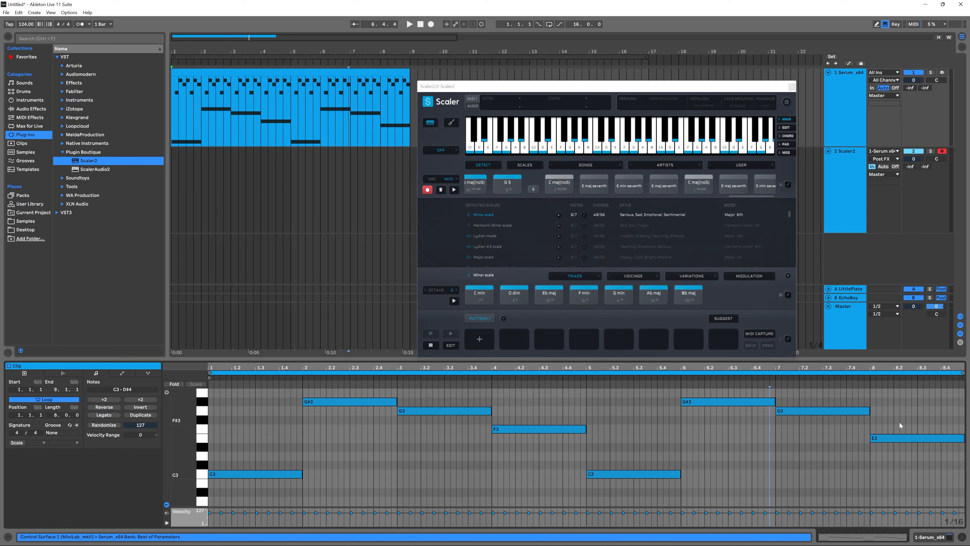
{"action": "left_click", "coordinate": [885, 440]}
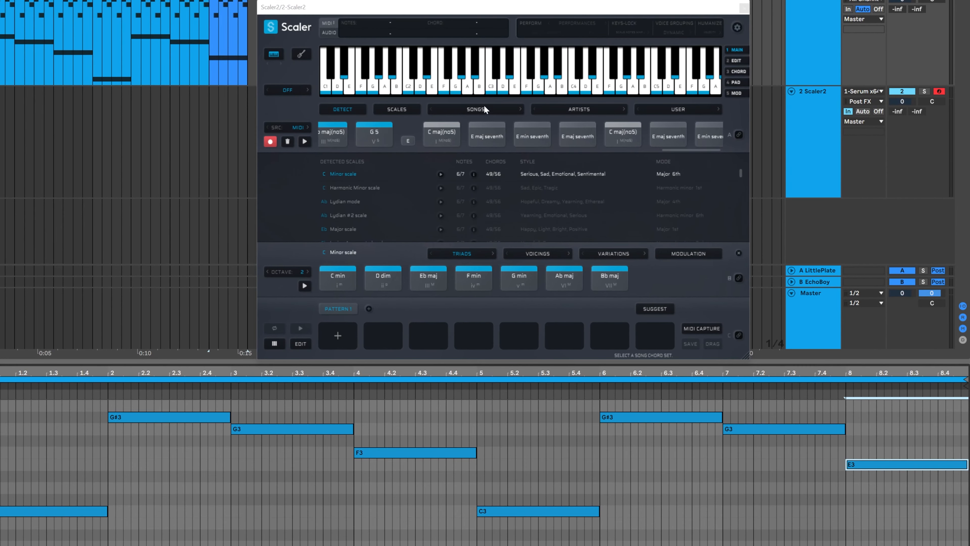
{"action": "left_click", "coordinate": [417, 93]}
{"action": "left_click", "coordinate": [441, 85]}
{"action": "left_click", "coordinate": [524, 90]}
{"action": "left_click", "coordinate": [499, 89]}
{"action": "scroll", "coordinate": [887, 469], "scroll_direction": "up", "scroll_amount": 2}
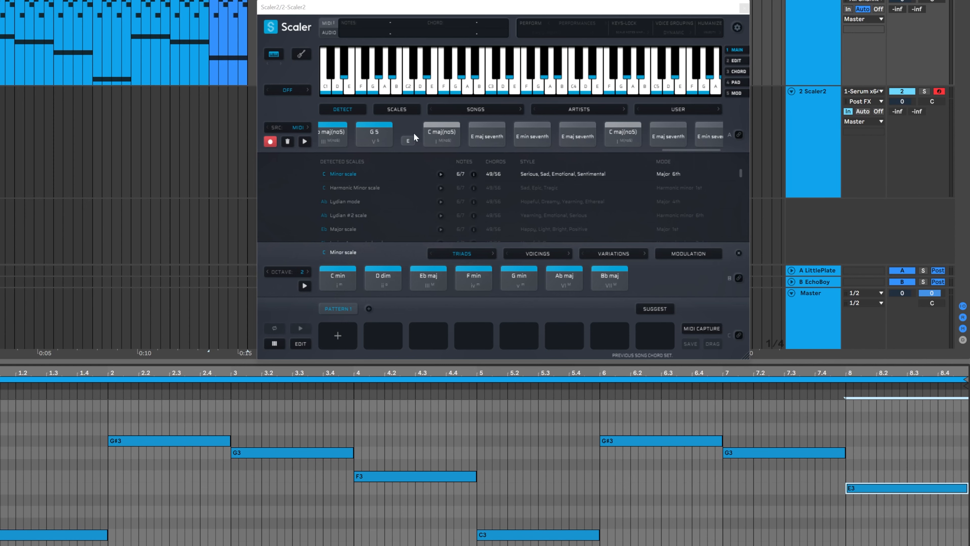
{"action": "left_click", "coordinate": [417, 152]}
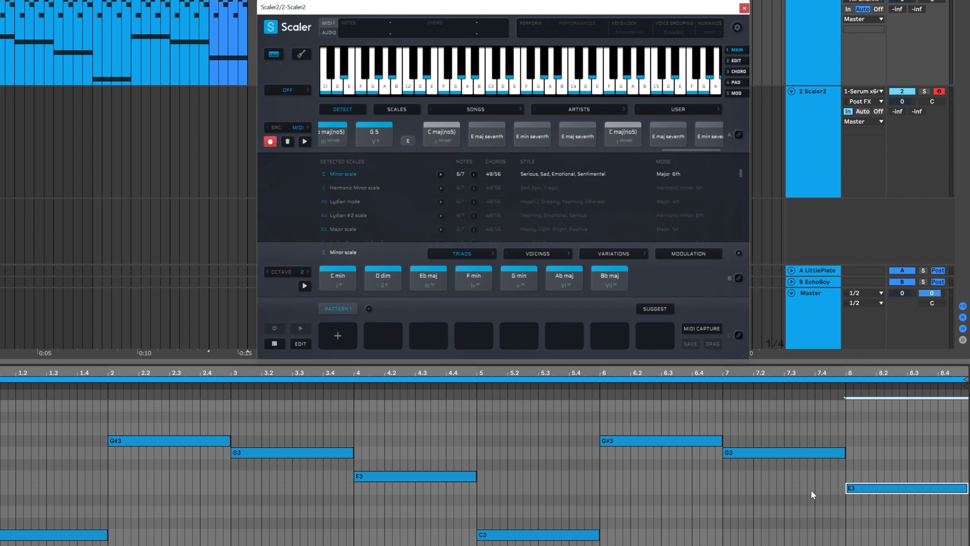
- Transpose the E3 bass note in bar 8 of the Serum clip to D#3
{"action": "left_click", "coordinate": [864, 483]}
{"action": "left_click", "coordinate": [868, 492]}
{"action": "key", "text": "Down"}
{"action": "key", "text": "Down"}
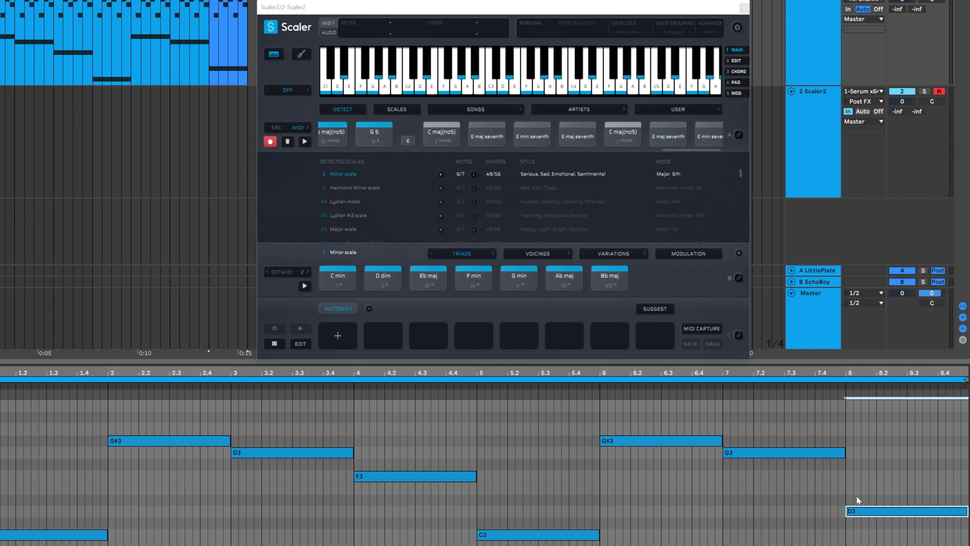
{"action": "key", "text": "Up"}
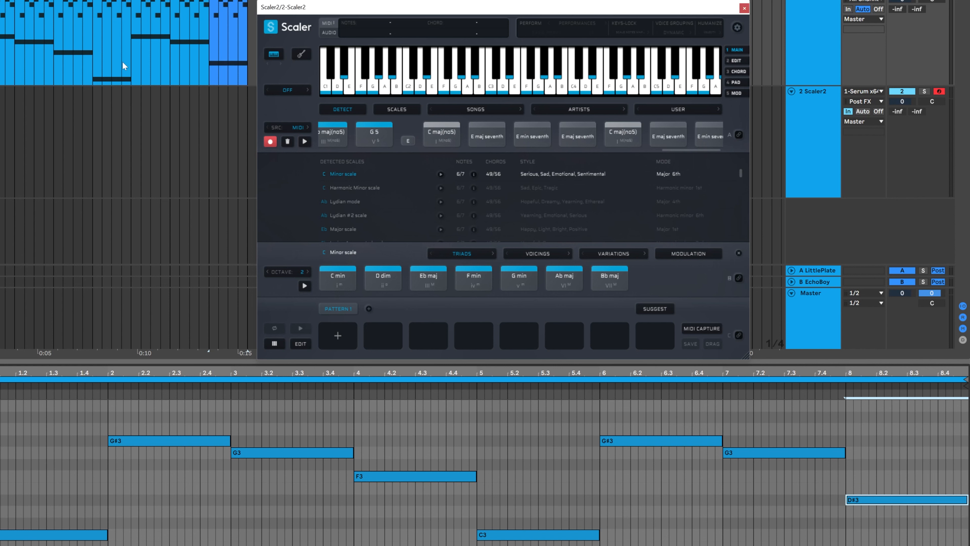
- Record the Serum MIDI onto the Scaler2 track from bar 1 to bar 9 and select the recorded clip
{"action": "left_click", "coordinate": [173, 179]}
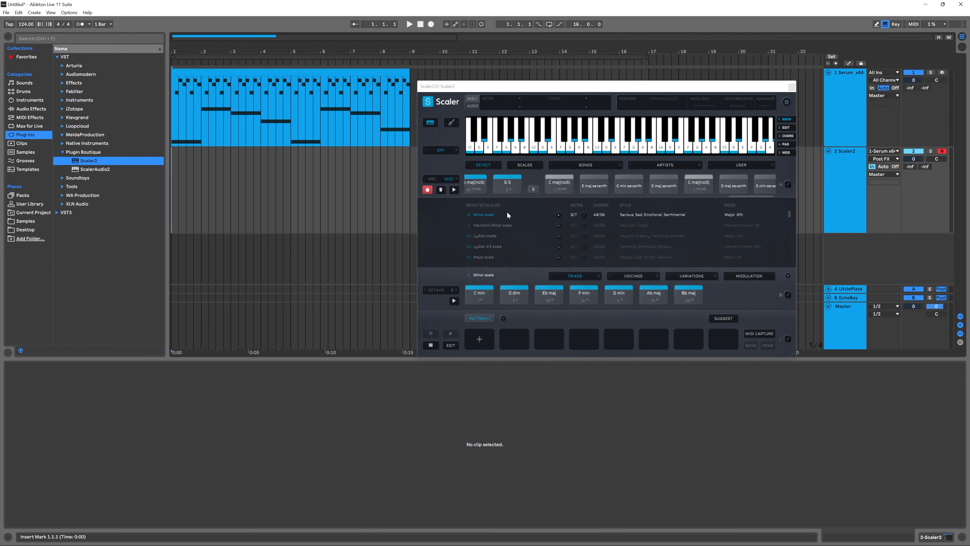
{"action": "left_click", "coordinate": [431, 24]}
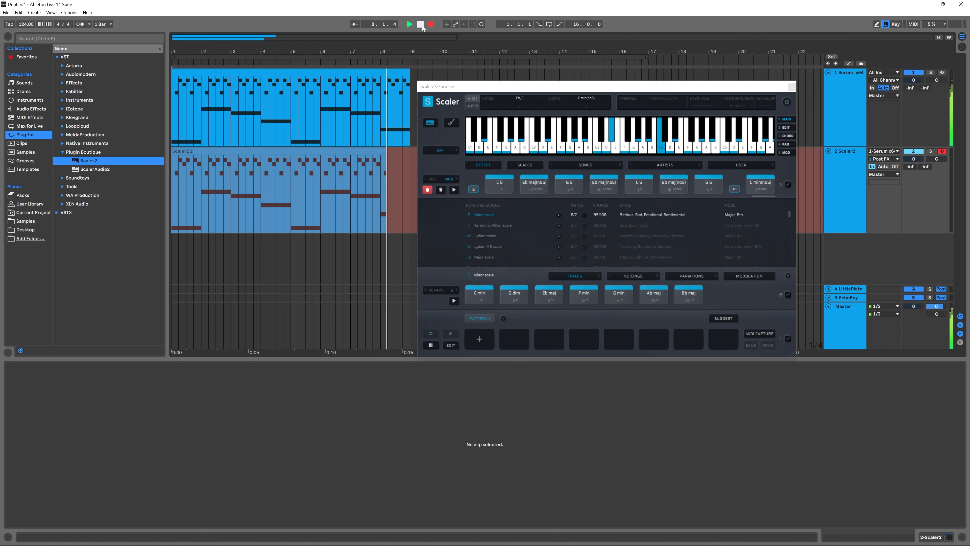
{"action": "left_click", "coordinate": [420, 24]}
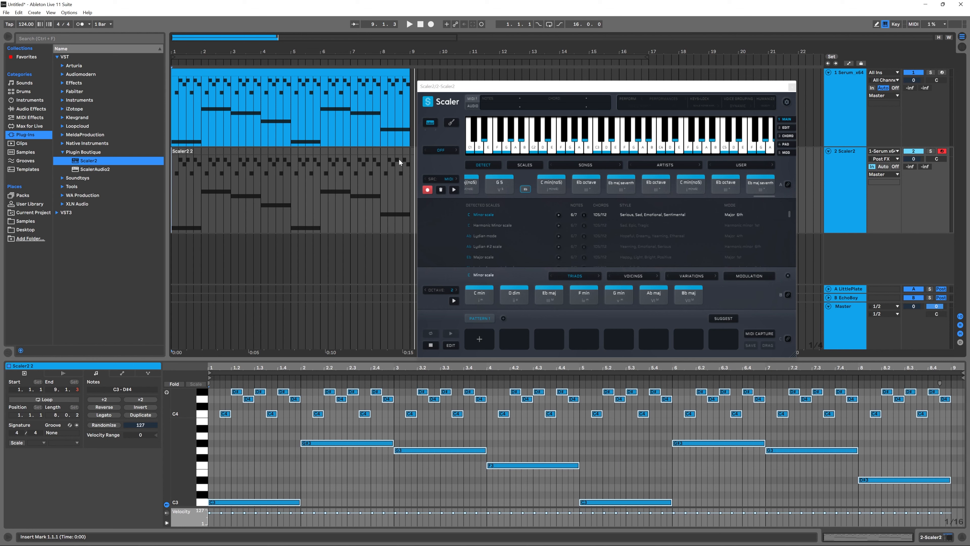
{"action": "left_click", "coordinate": [394, 153]}
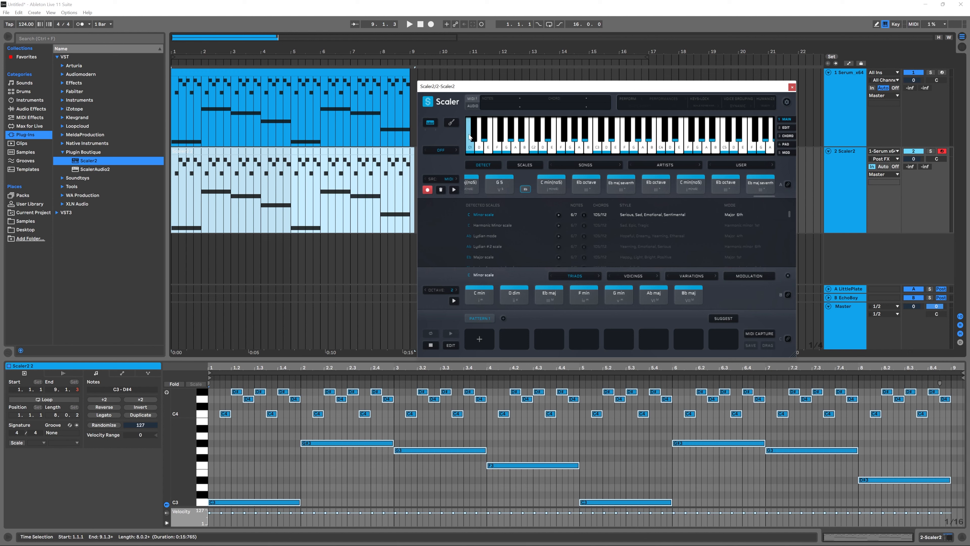
- Stop Scaler's chord detection and show its list of scales with the C Minor scale selected
{"action": "left_click", "coordinate": [702, 185]}
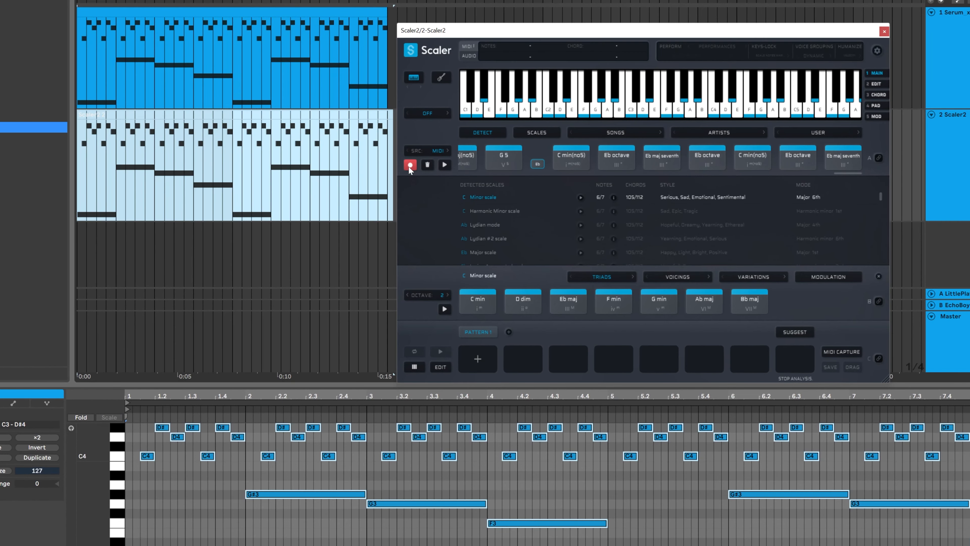
{"action": "left_click", "coordinate": [410, 165]}
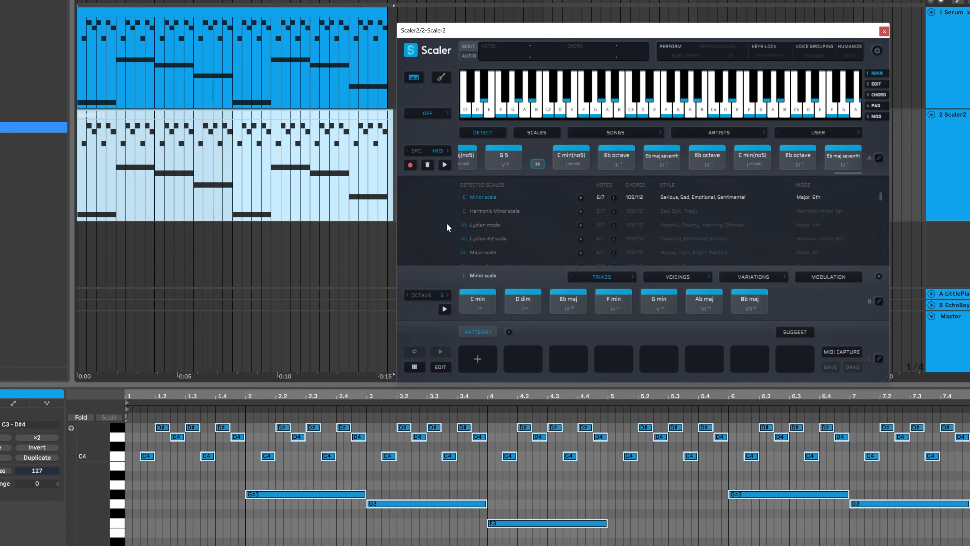
{"action": "left_click", "coordinate": [537, 133]}
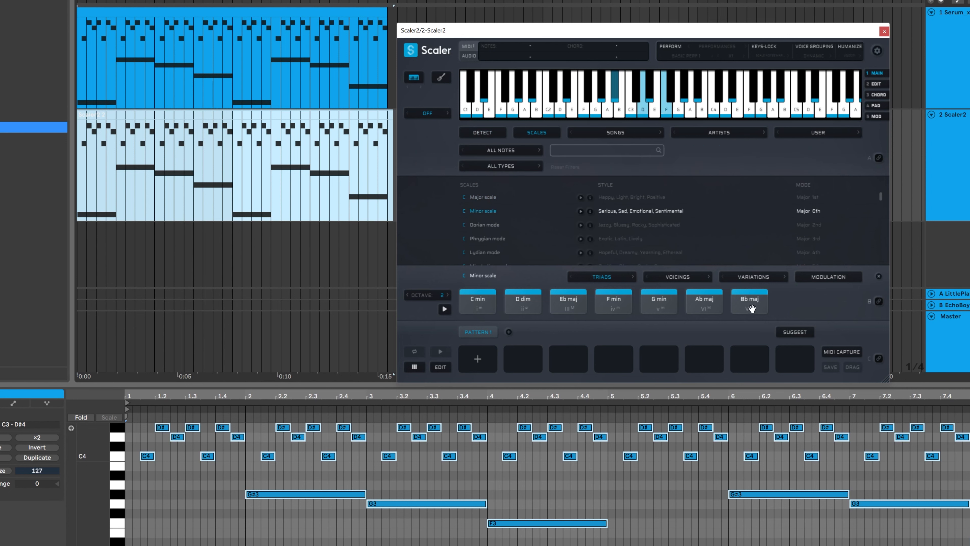
- Turn on Keys-Lock in Scaler with the Scale Notes Mapped mode and close the plug-in window
{"action": "left_click", "coordinate": [761, 45]}
{"action": "left_click", "coordinate": [770, 56]}
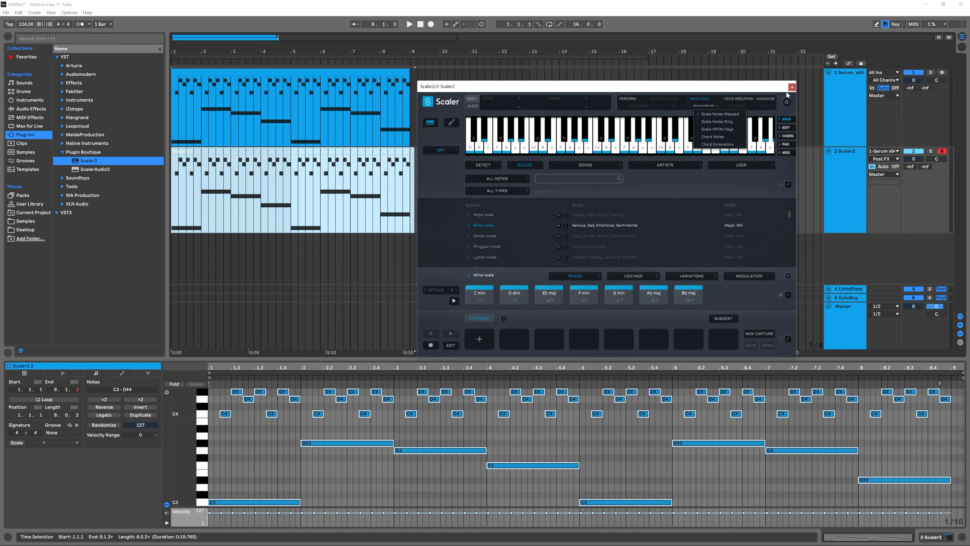
{"action": "left_click", "coordinate": [791, 87]}
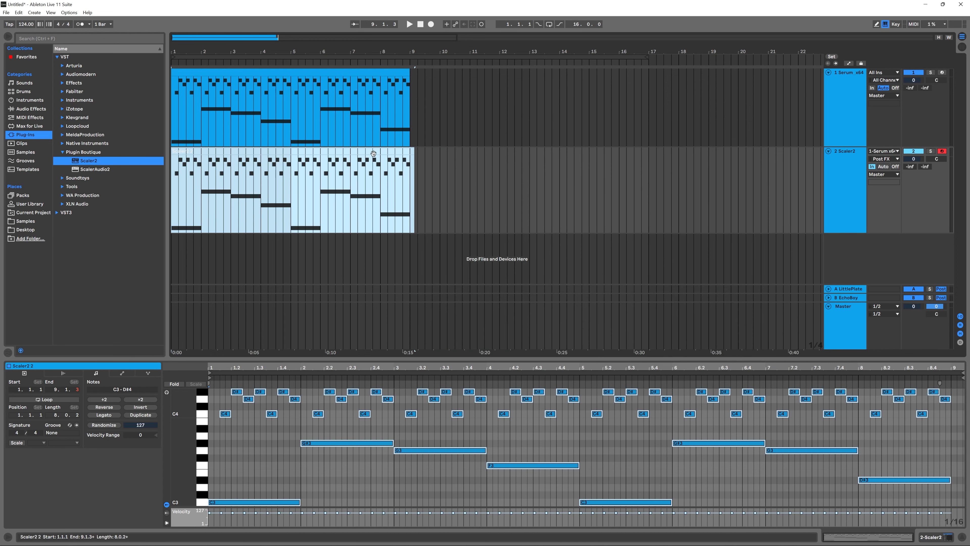
- Delete the recorded clip from the Scaler2 track and insert a taller new MIDI track below it
{"action": "key", "text": "Delete"}
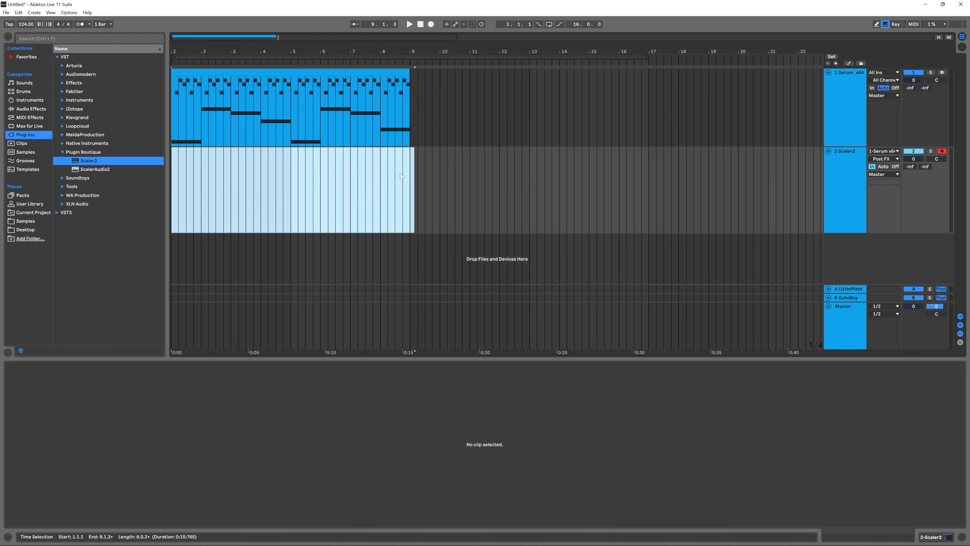
{"action": "left_click", "coordinate": [848, 191]}
{"action": "key", "text": "ctrl+shift+t"}
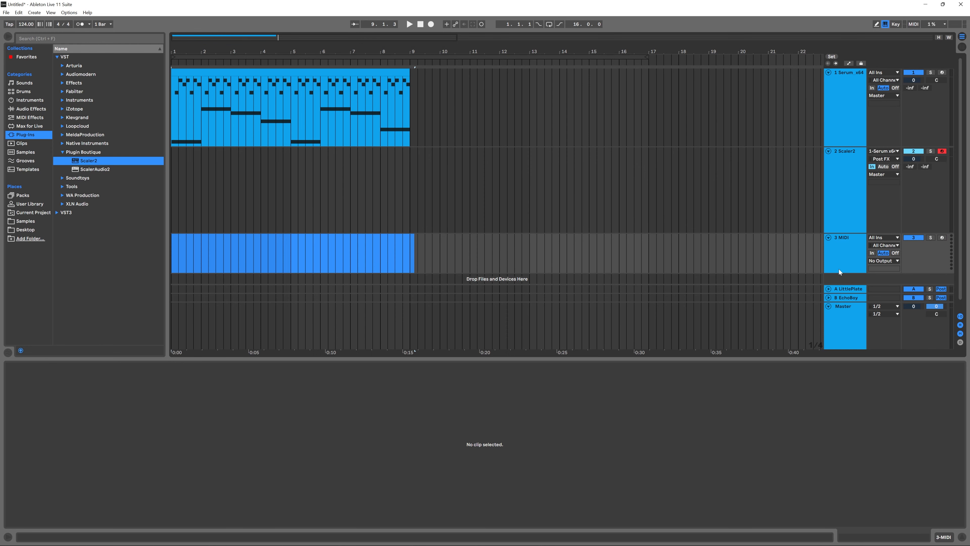
{"action": "left_click_drag", "start_coordinate": [838, 272], "coordinate": [837, 285]}
{"action": "left_click_drag", "start_coordinate": [843, 358], "coordinate": [842, 412]}
{"action": "left_click", "coordinate": [847, 254]}
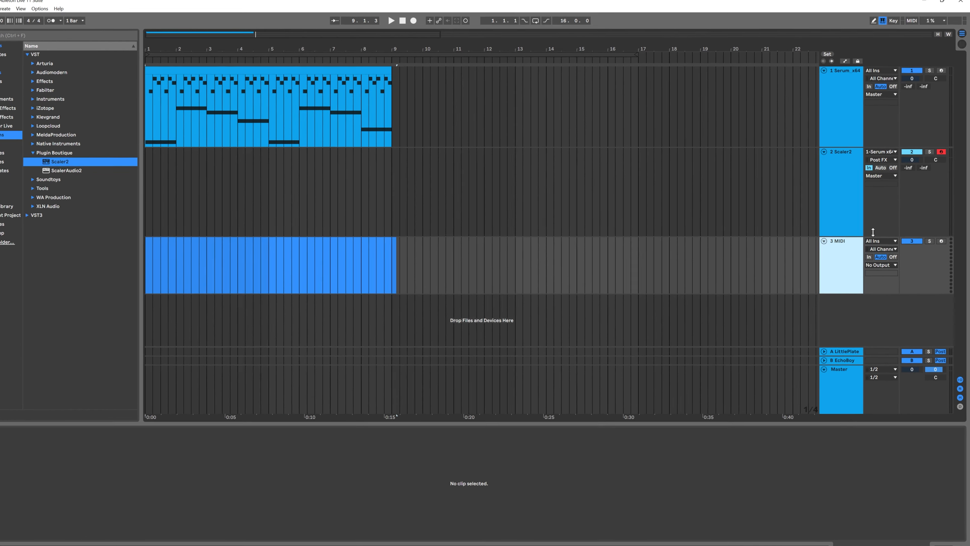
- Set the third MIDI track's input to 2-Scaler2, taking the signal from the Scaler2 device
{"action": "left_click", "coordinate": [857, 269]}
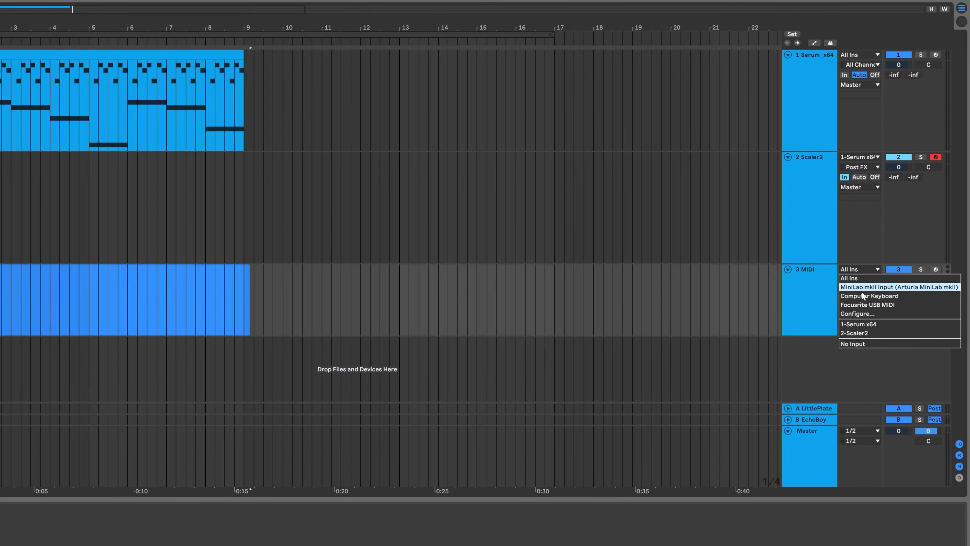
{"action": "left_click", "coordinate": [858, 332]}
{"action": "left_click", "coordinate": [849, 279]}
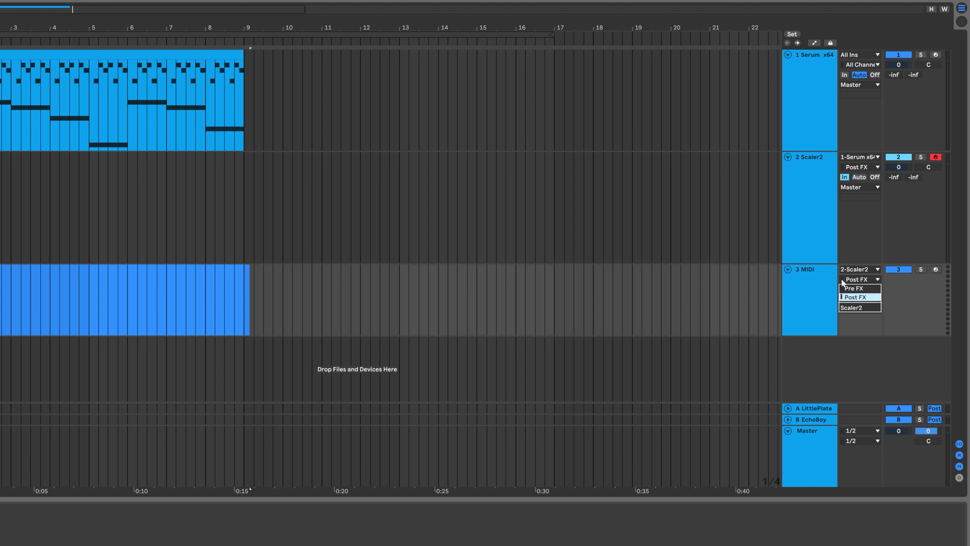
{"action": "left_click", "coordinate": [854, 307]}
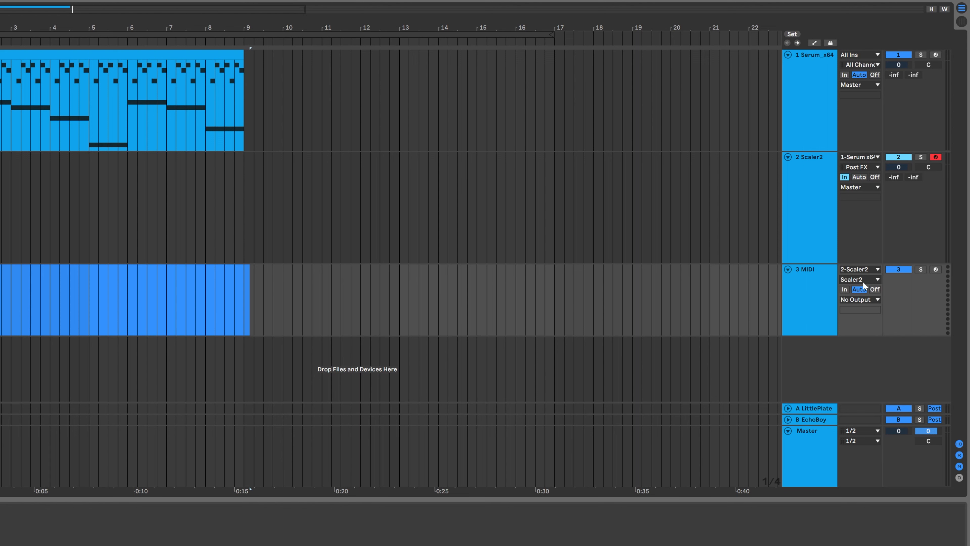
{"action": "left_click", "coordinate": [822, 222]}
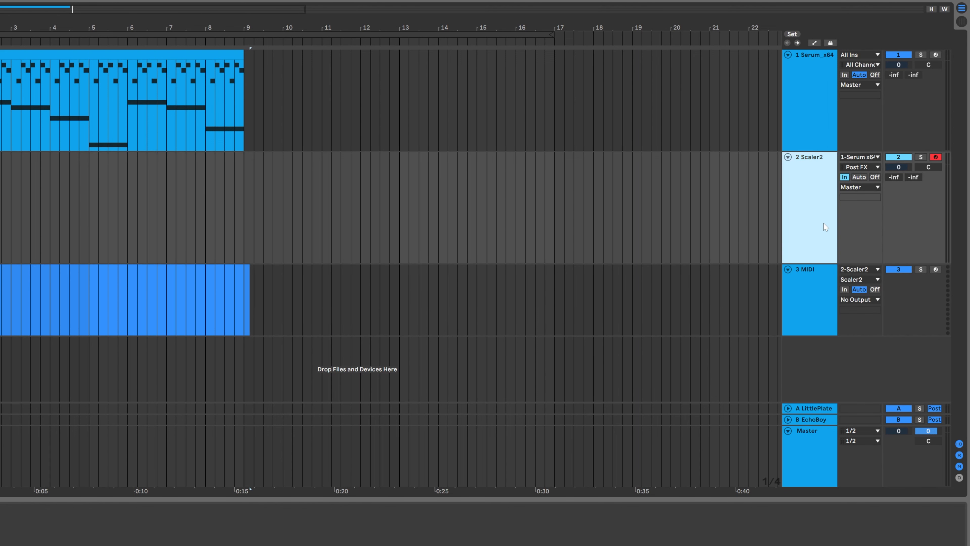
{"action": "left_click", "coordinate": [816, 77]}
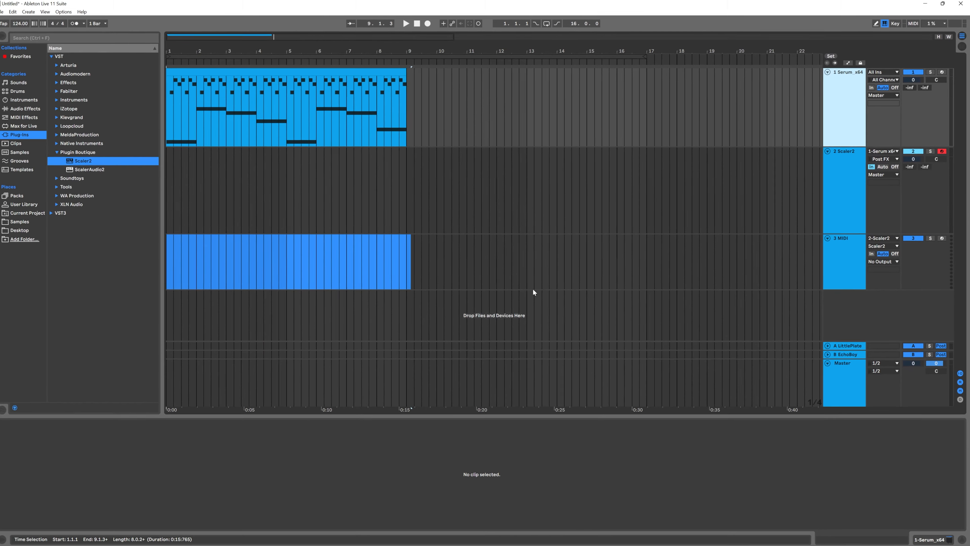
- Show the Scaler2 track's device and open the Scaler plug-in window
{"action": "left_click", "coordinate": [179, 270]}
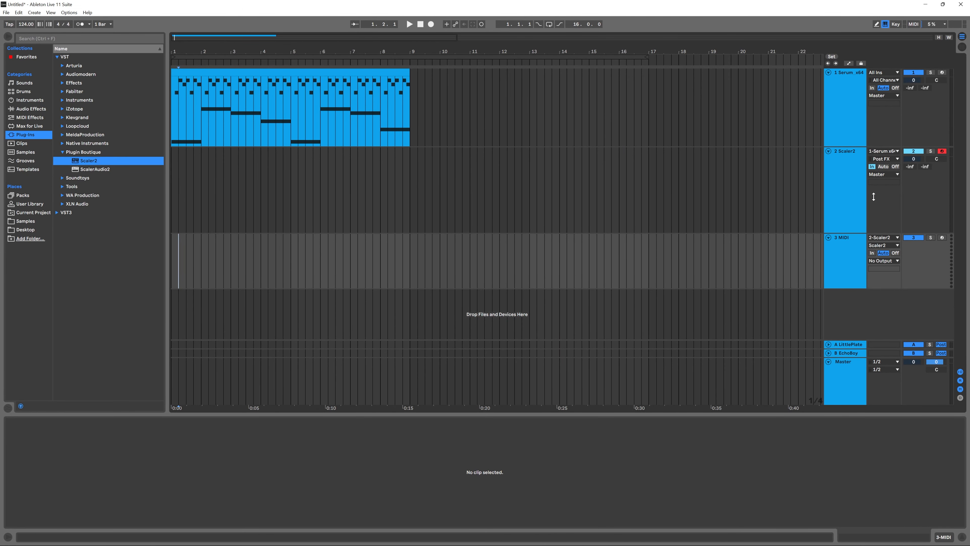
{"action": "left_click", "coordinate": [929, 537]}
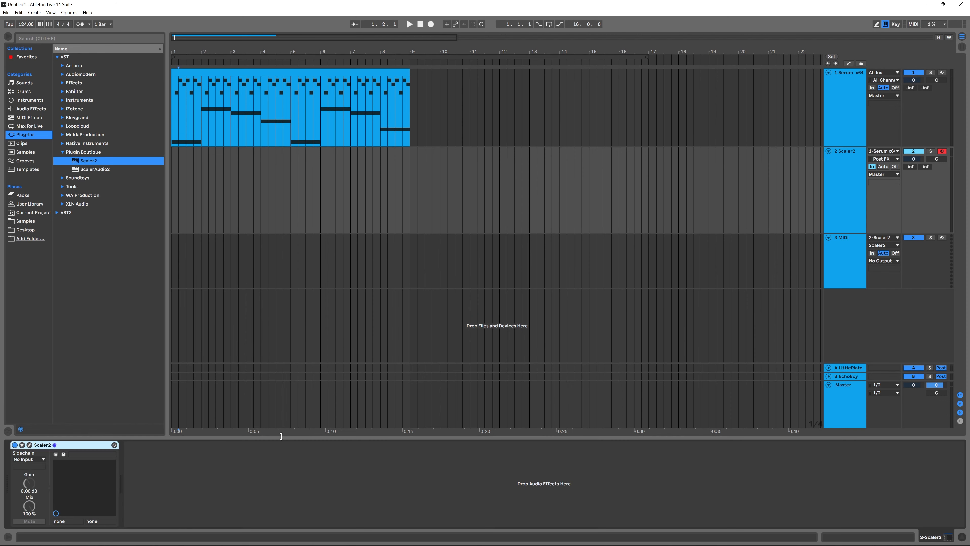
{"action": "left_click", "coordinate": [29, 445]}
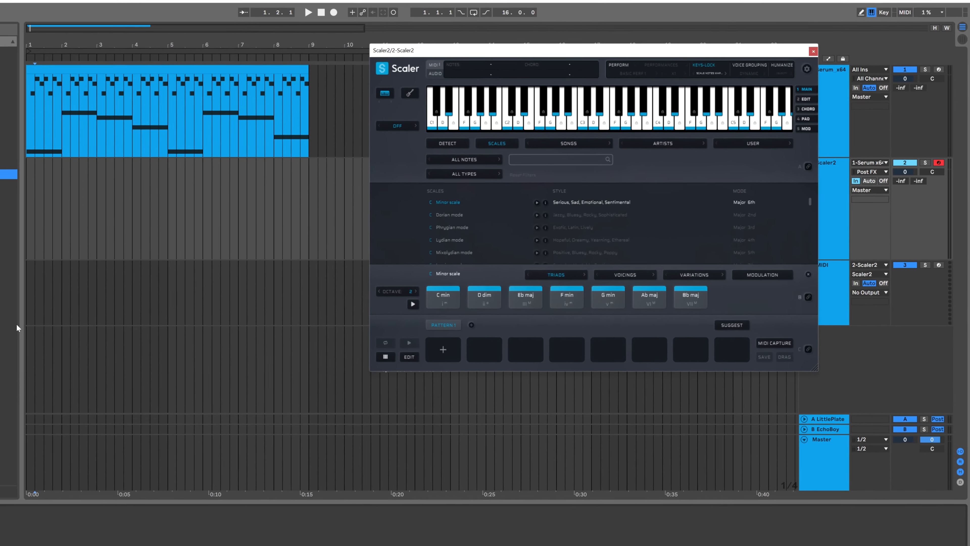
- Arm the third MIDI track for recording and set its monitoring to In
{"action": "left_click", "coordinate": [29, 308]}
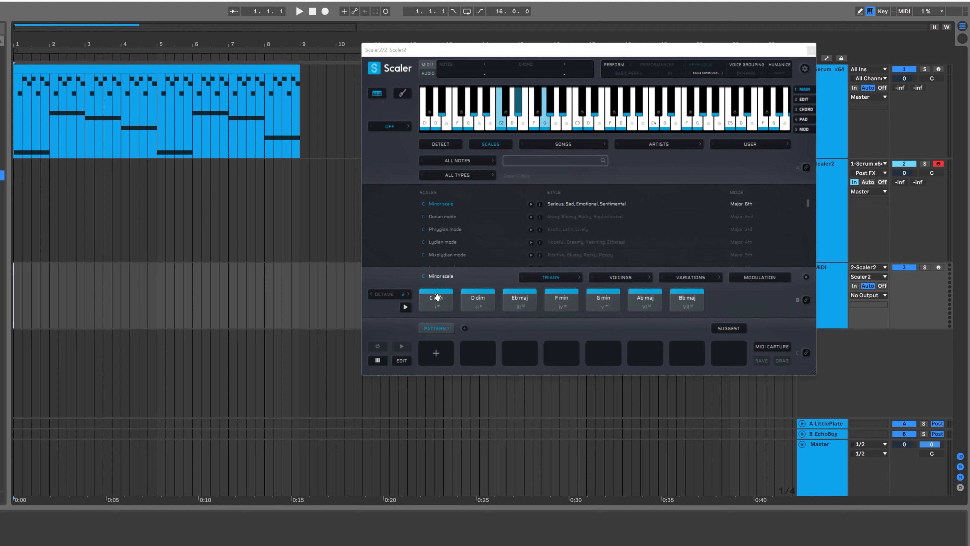
{"action": "left_click", "coordinate": [939, 267]}
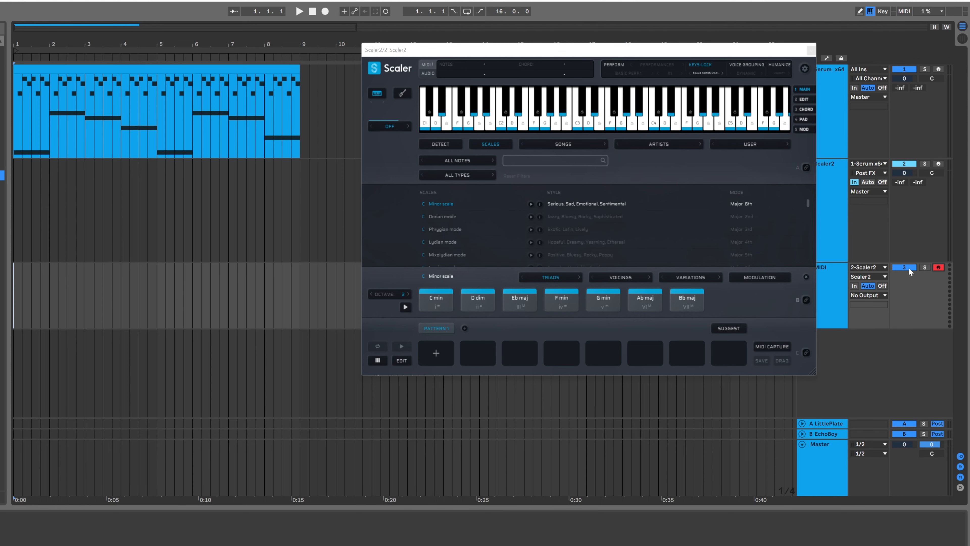
{"action": "left_click", "coordinate": [854, 287]}
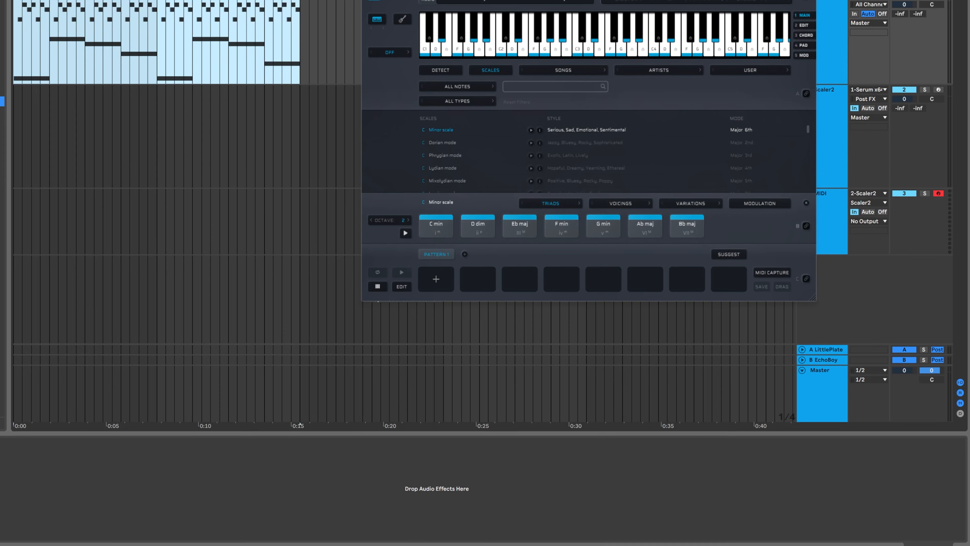
- Open the Serum clip's notes and raise the long note in bar 8 to E3
{"action": "double_click", "coordinate": [250, 70]}
{"action": "scroll", "coordinate": [927, 478], "scroll_direction": "down", "scroll_amount": 3}
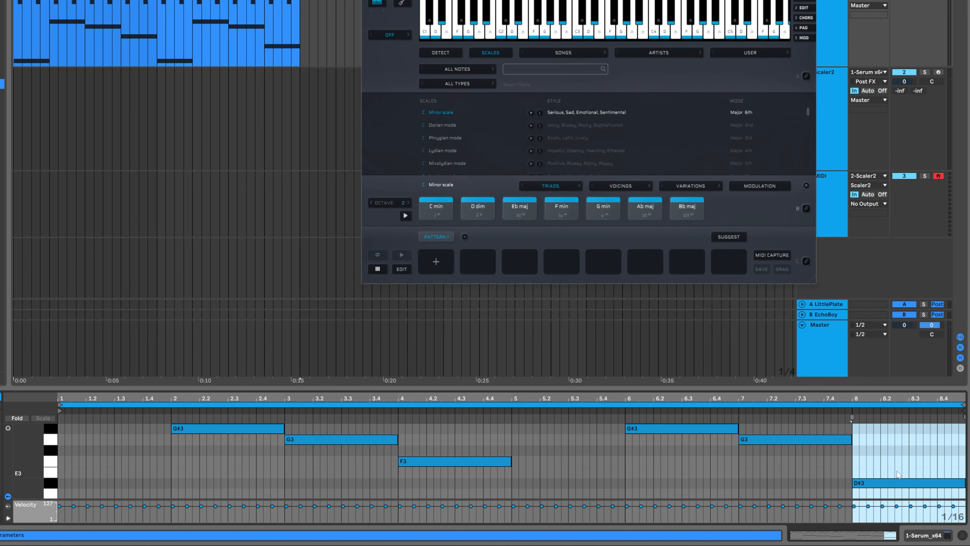
{"action": "double_click", "coordinate": [927, 480]}
{"action": "key", "text": "Up"}
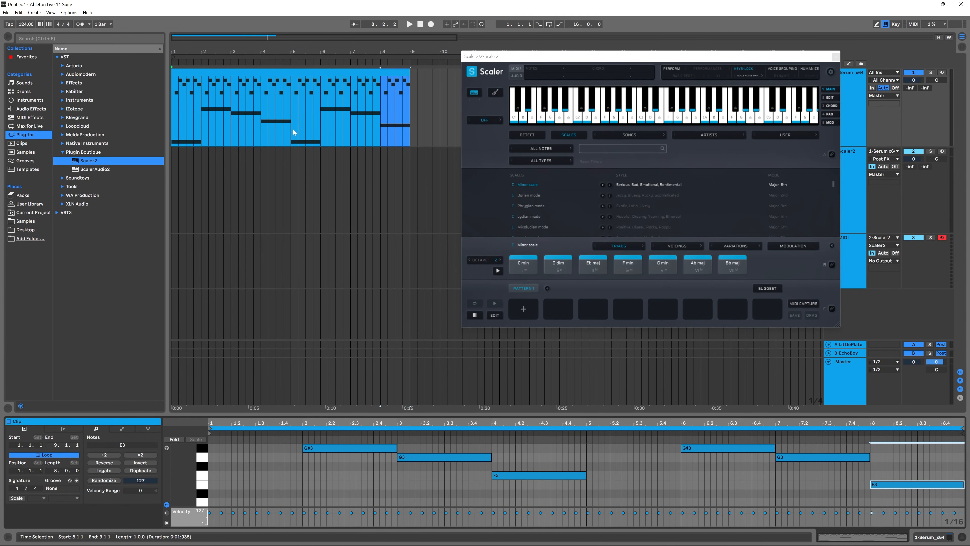
- Record Scaler's output onto the third MIDI track from bar 5 to bar 9 and select the recorded clip
{"action": "left_click", "coordinate": [290, 137]}
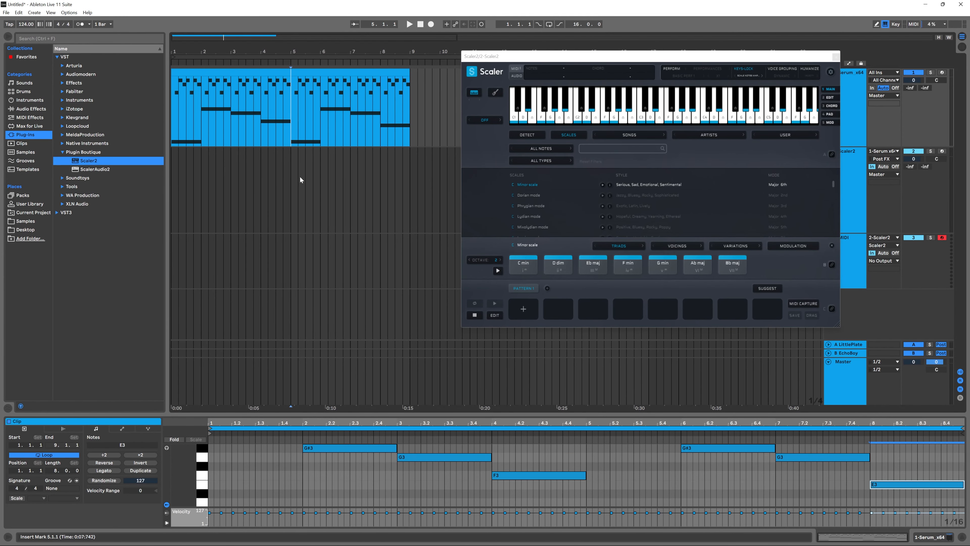
{"action": "left_click", "coordinate": [291, 257]}
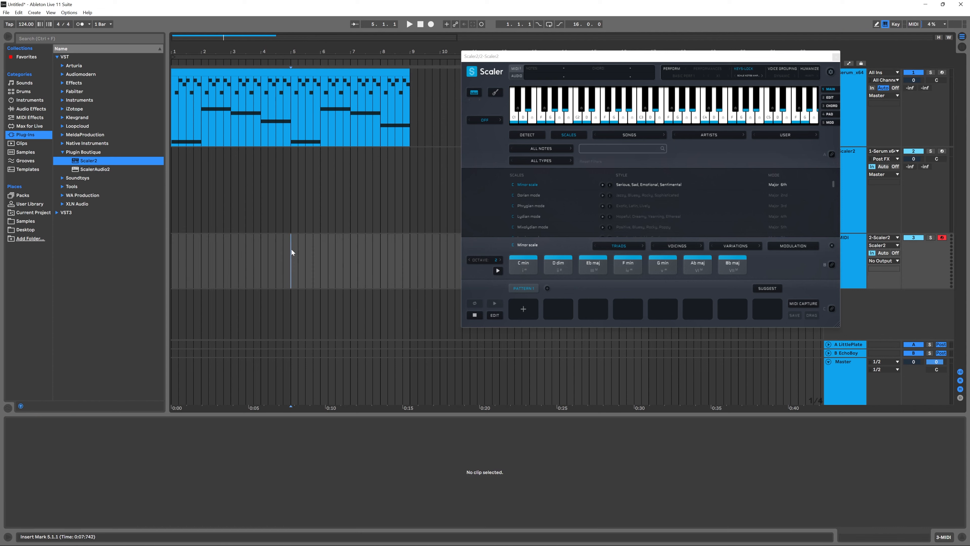
{"action": "left_click", "coordinate": [432, 24]}
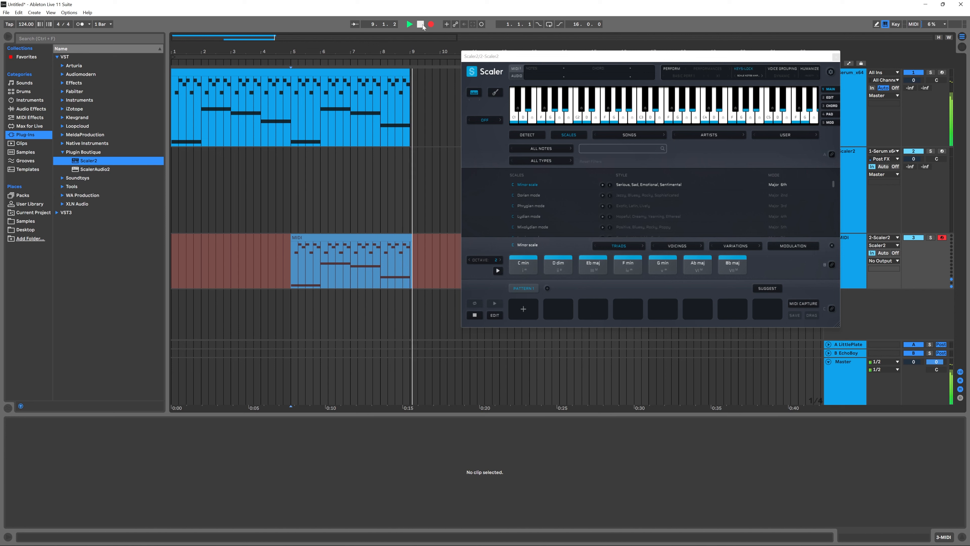
{"action": "left_click", "coordinate": [420, 24]}
{"action": "left_click", "coordinate": [405, 254]}
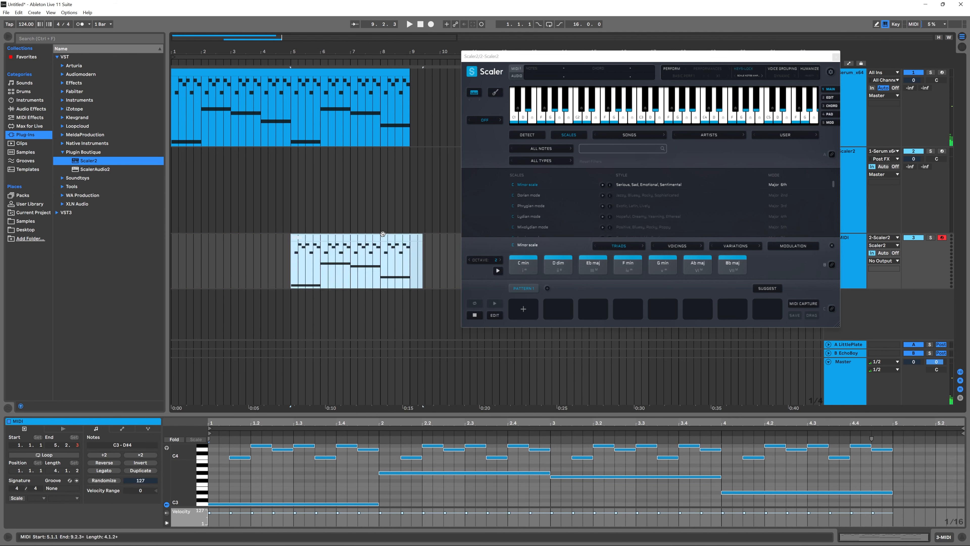
- Compare the long bar 8 note in the recorded clip with the source note in the Serum clip
{"action": "left_click_drag", "start_coordinate": [183, 487], "coordinate": [210, 447]}
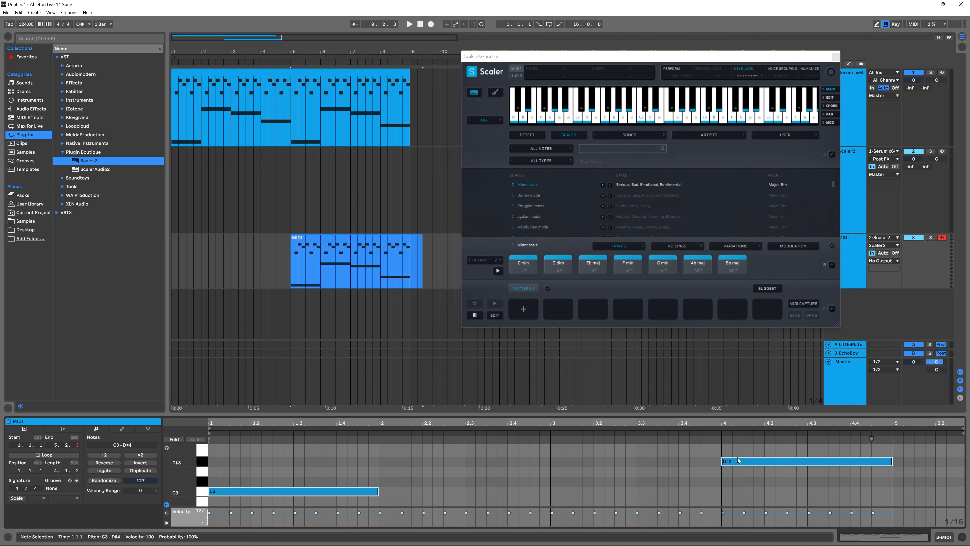
{"action": "left_click", "coordinate": [736, 468]}
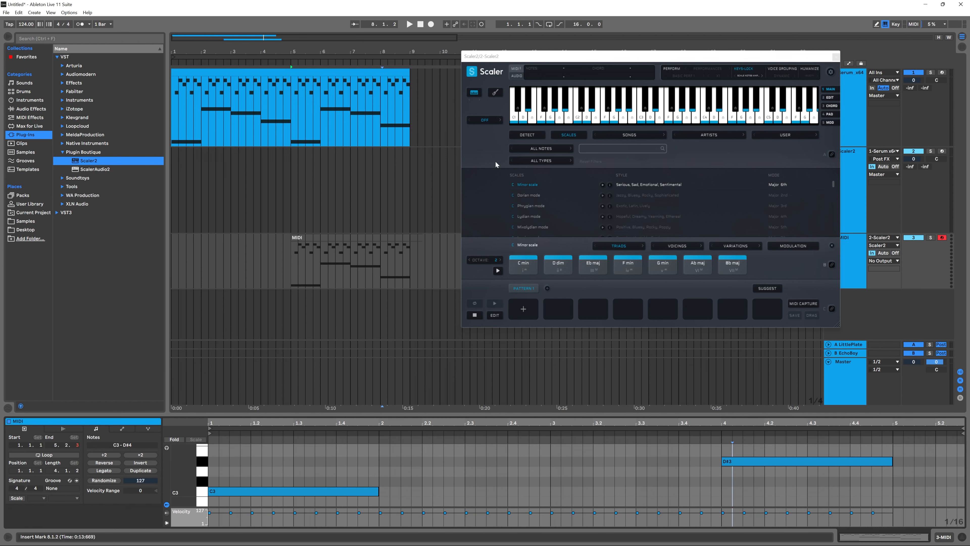
{"action": "left_click_drag", "start_coordinate": [381, 118], "coordinate": [410, 115]}
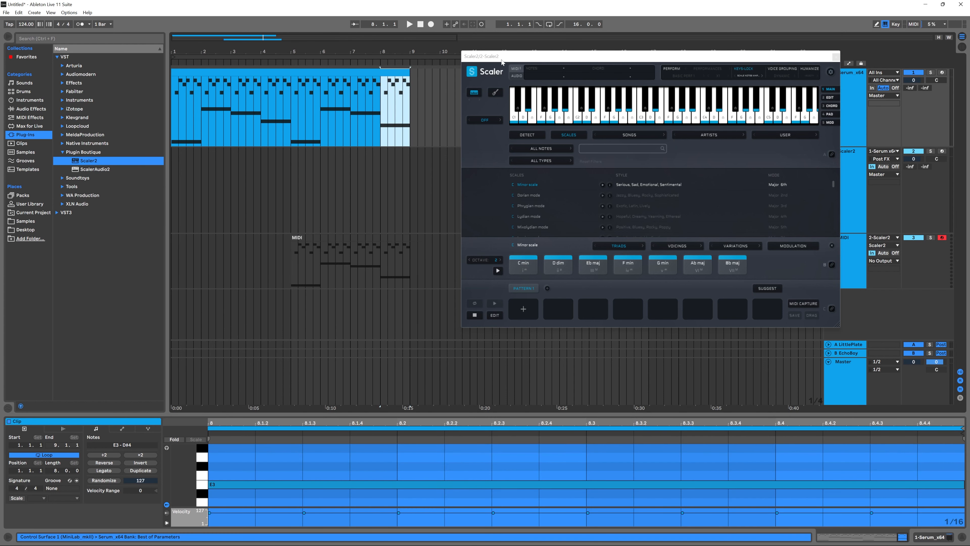
- Delete the recorded clip from the third MIDI track and set Scaler's Keys-Lock mode to Scale Notes Only
{"action": "left_click", "coordinate": [745, 74]}
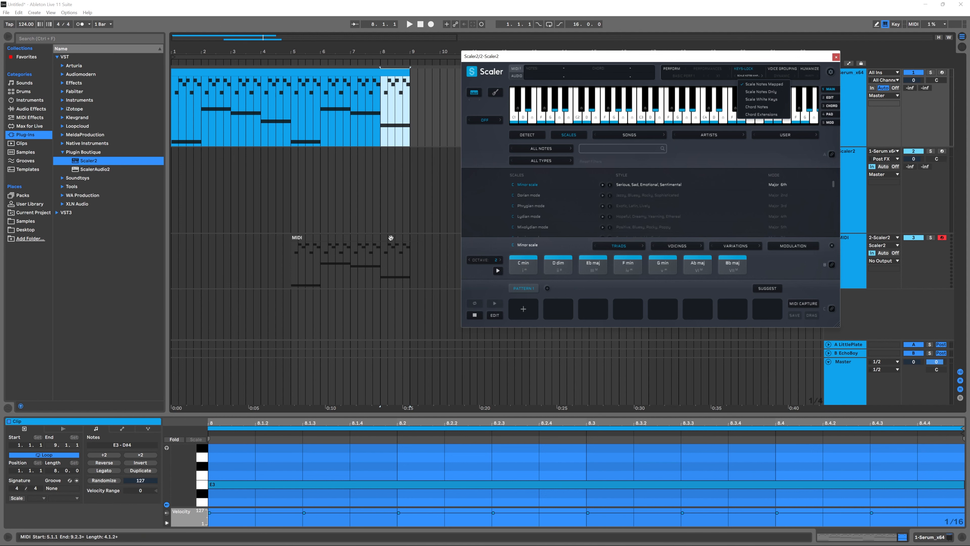
{"action": "left_click", "coordinate": [396, 277]}
{"action": "left_click", "coordinate": [407, 278]}
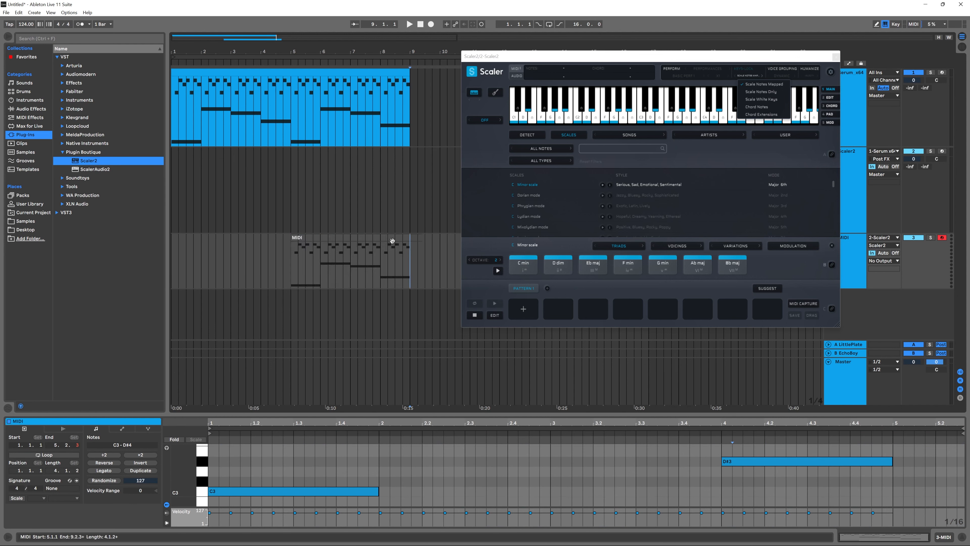
{"action": "left_click", "coordinate": [390, 237]}
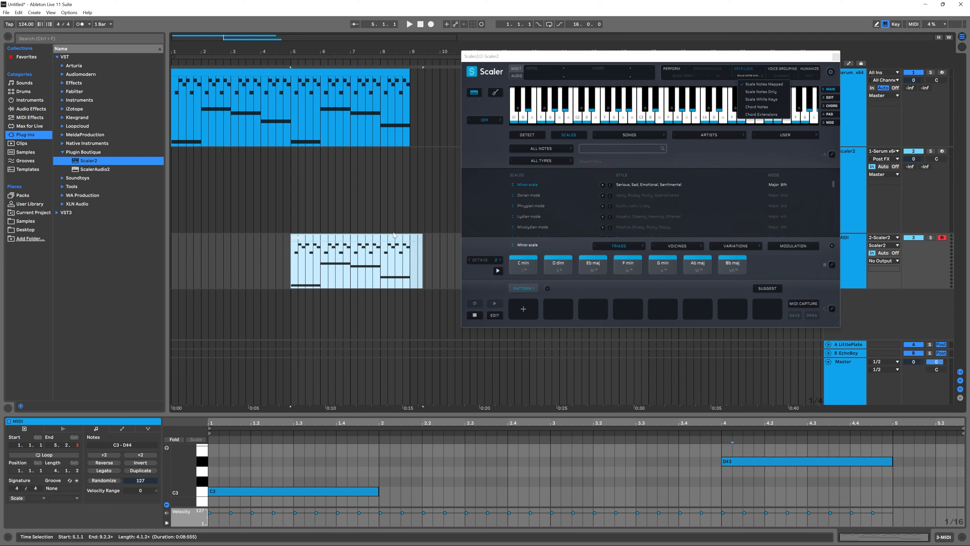
{"action": "key", "text": "Delete"}
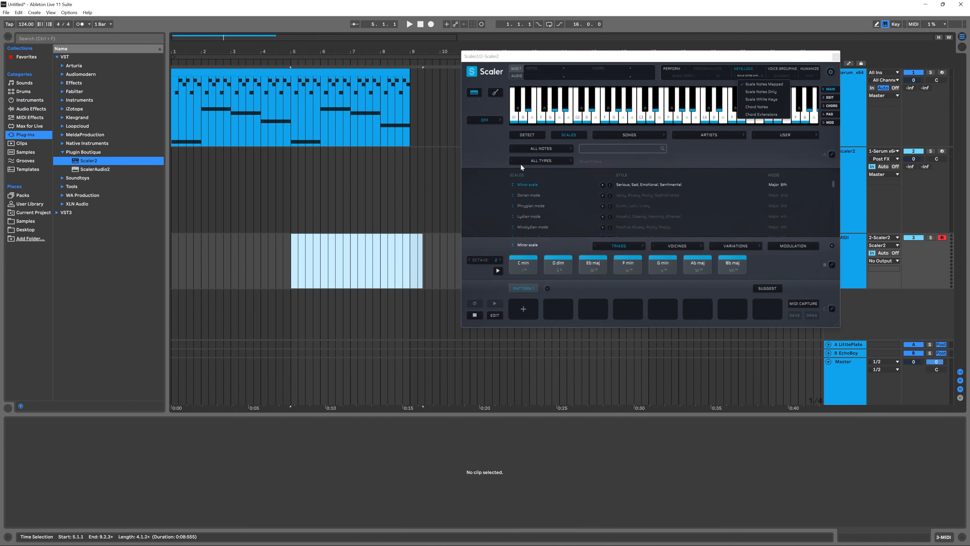
{"action": "left_click", "coordinate": [748, 92]}
- Record Scaler's output onto the third MIDI track from beat 4 of bar 4 to bar 9
{"action": "left_click", "coordinate": [292, 199]}
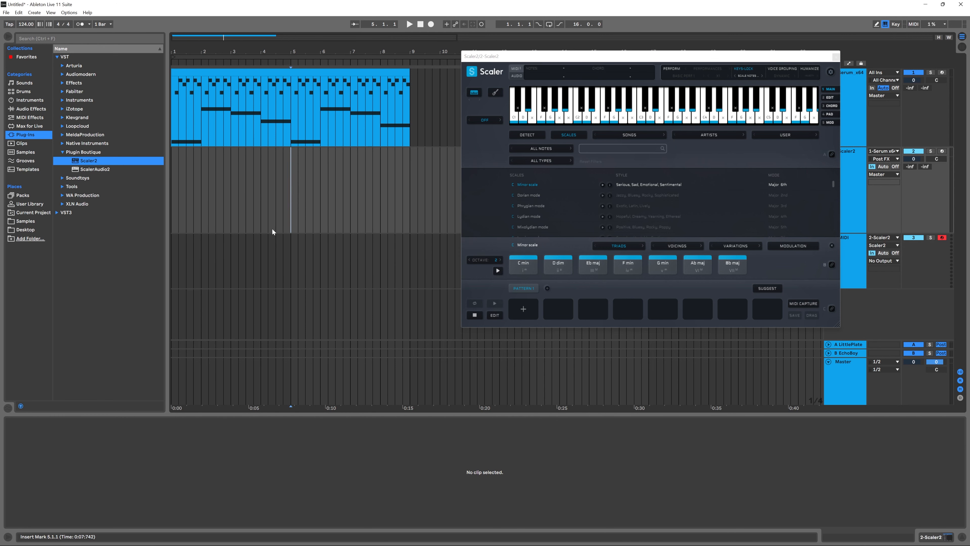
{"action": "left_click", "coordinate": [284, 270]}
{"action": "left_click", "coordinate": [431, 24]}
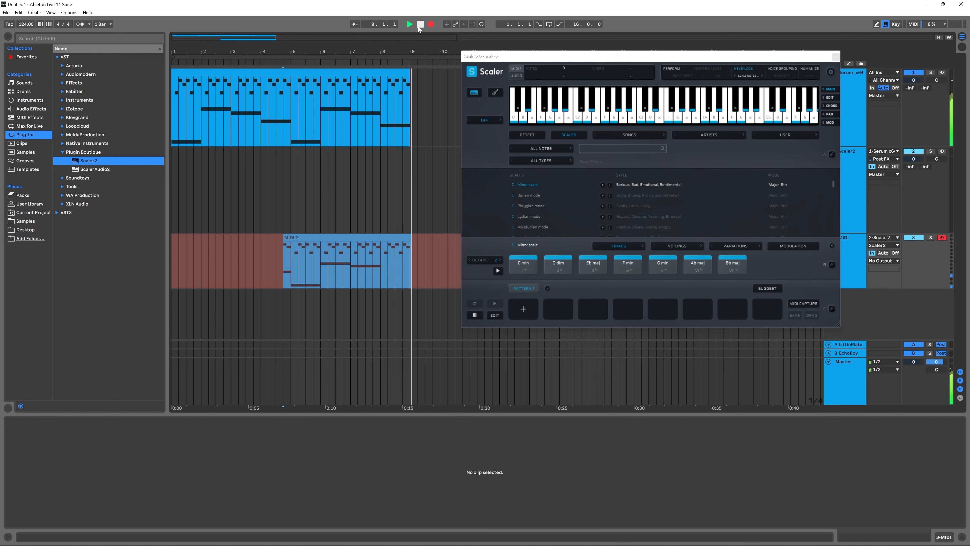
{"action": "left_click", "coordinate": [420, 25]}
- Enlarge the clip editor and examine the newly recorded notes, first in bar 8 and across the whole clip
{"action": "left_click_drag", "start_coordinate": [380, 284], "coordinate": [413, 279]}
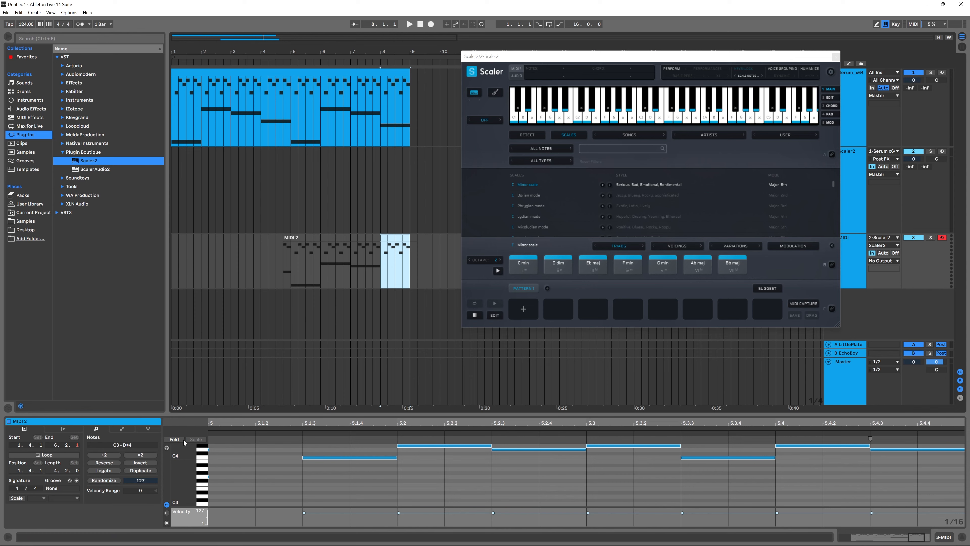
{"action": "left_click_drag", "start_coordinate": [191, 421], "coordinate": [198, 317]}
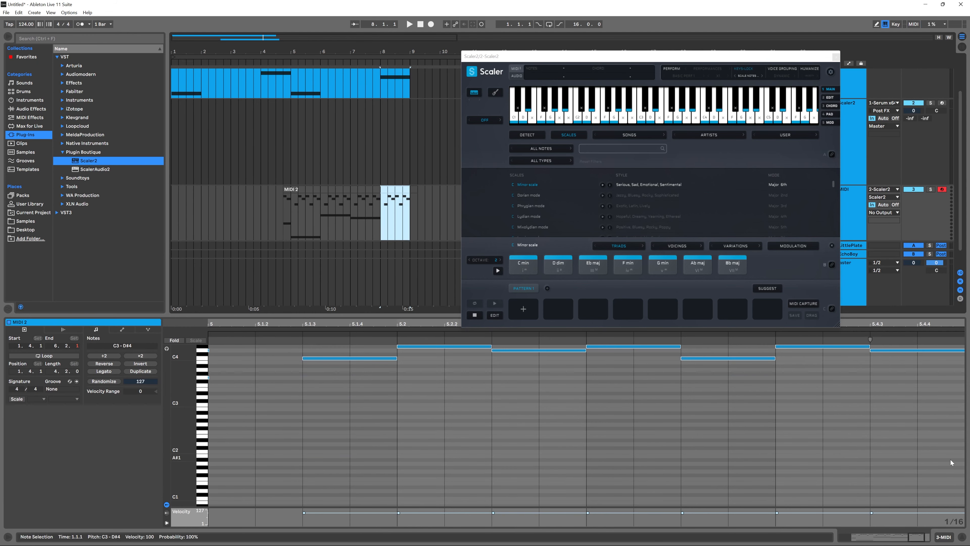
{"action": "scroll", "coordinate": [865, 447], "scroll_direction": "up", "scroll_amount": 5}
{"action": "scroll", "coordinate": [700, 430], "scroll_direction": "down", "scroll_amount": 2}
{"action": "left_click", "coordinate": [381, 188]}
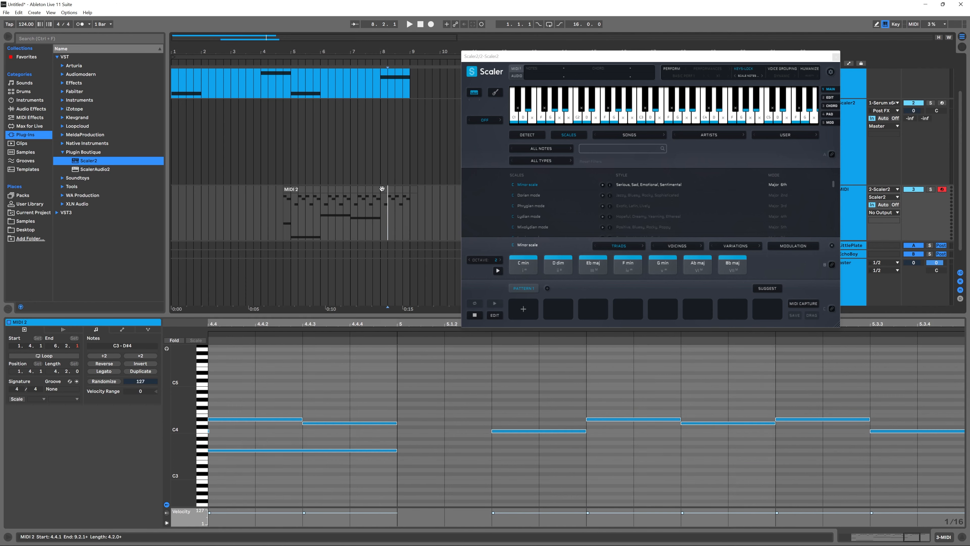
{"action": "left_click", "coordinate": [381, 188]}
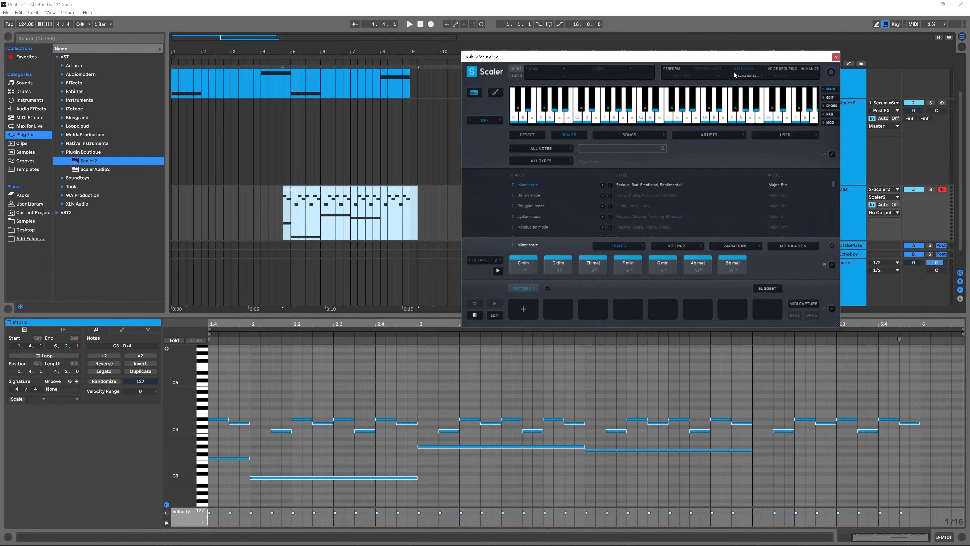
- Open Scaler's list of Keys-Lock modes
{"action": "left_click", "coordinate": [748, 75]}
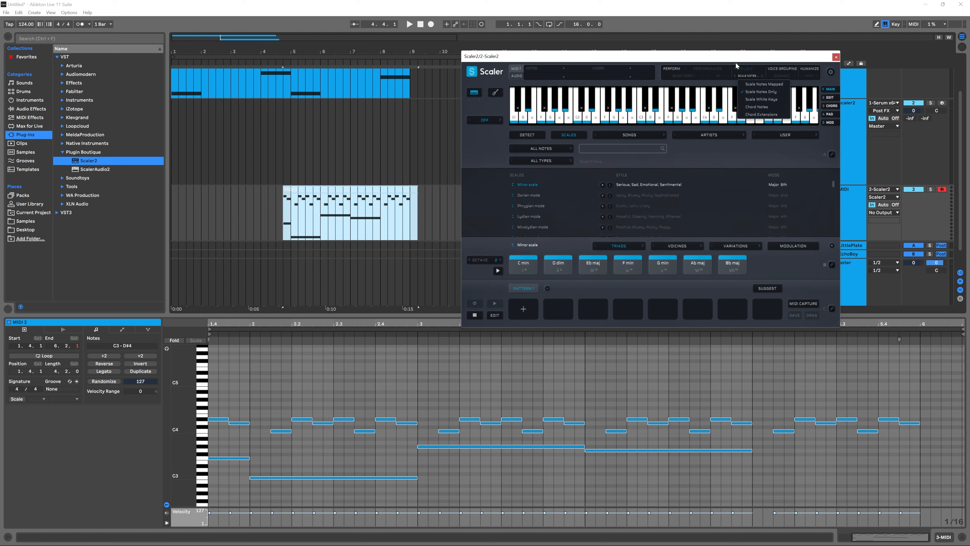